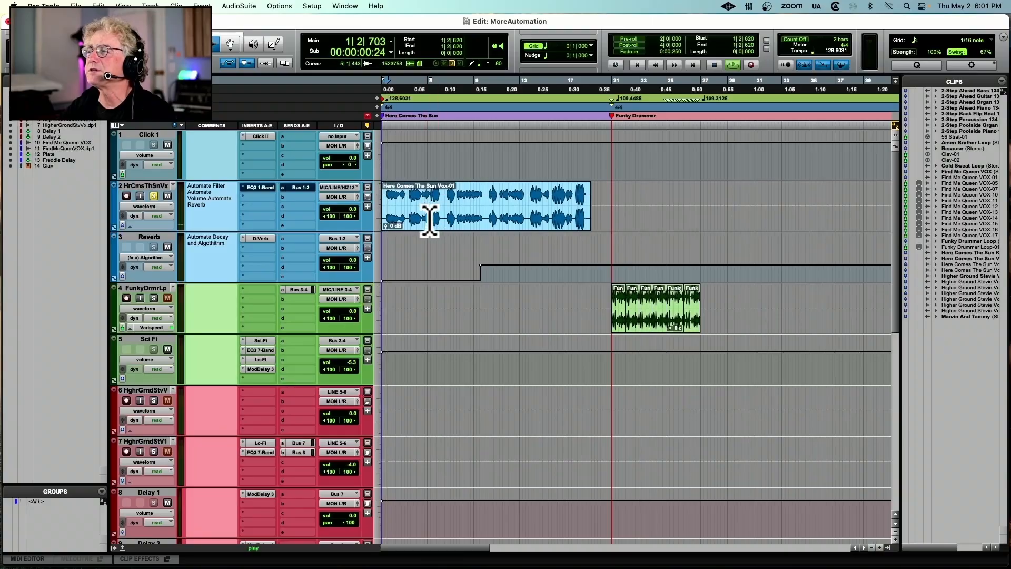
Enlarge the track heights and zoom in on the Here Comes The Sun vocal clip.
key(t)
key(t)
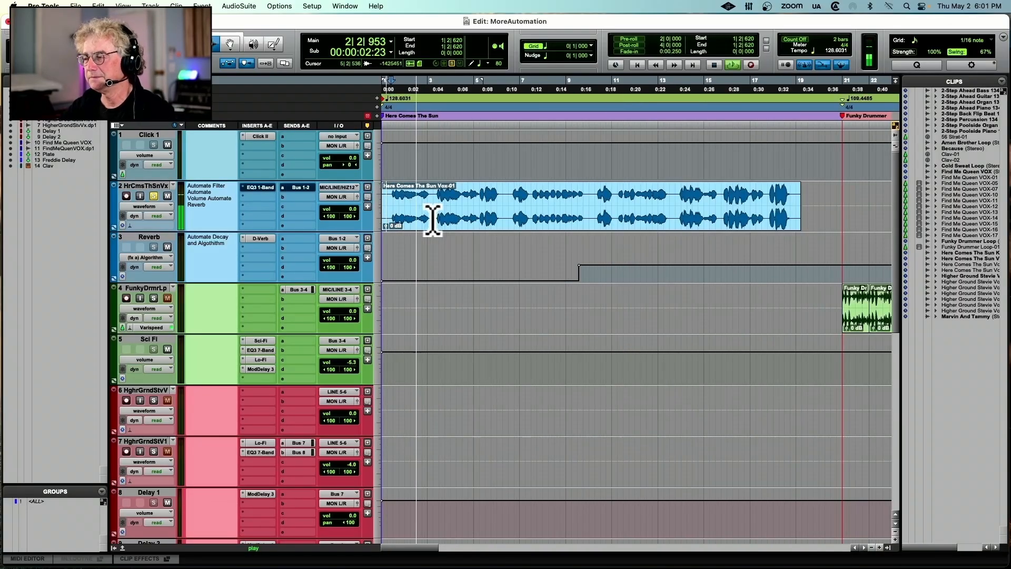
key(ctrl+Up)
key(ctrl+Up)
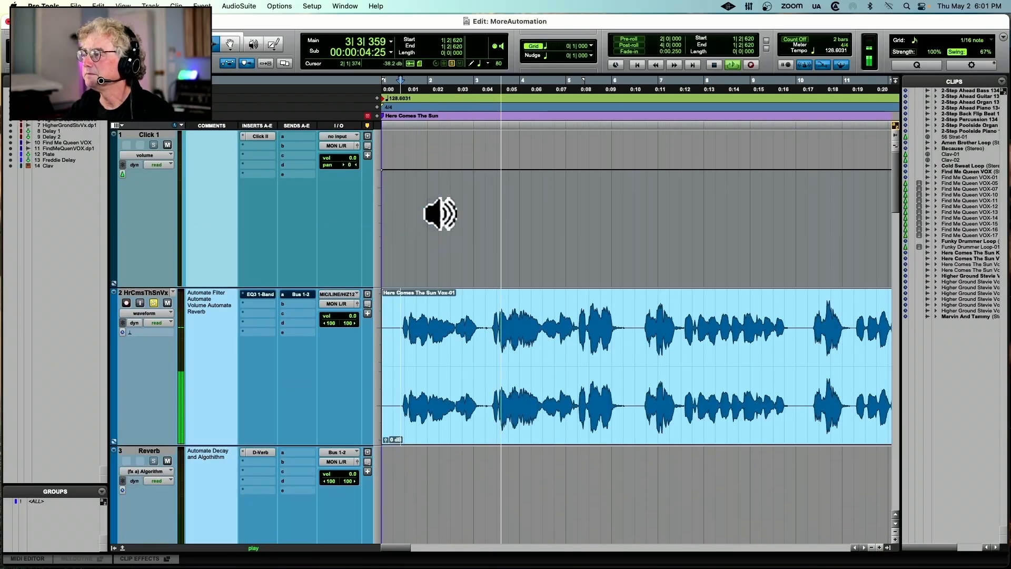
scroll(432, 220, down, 5)
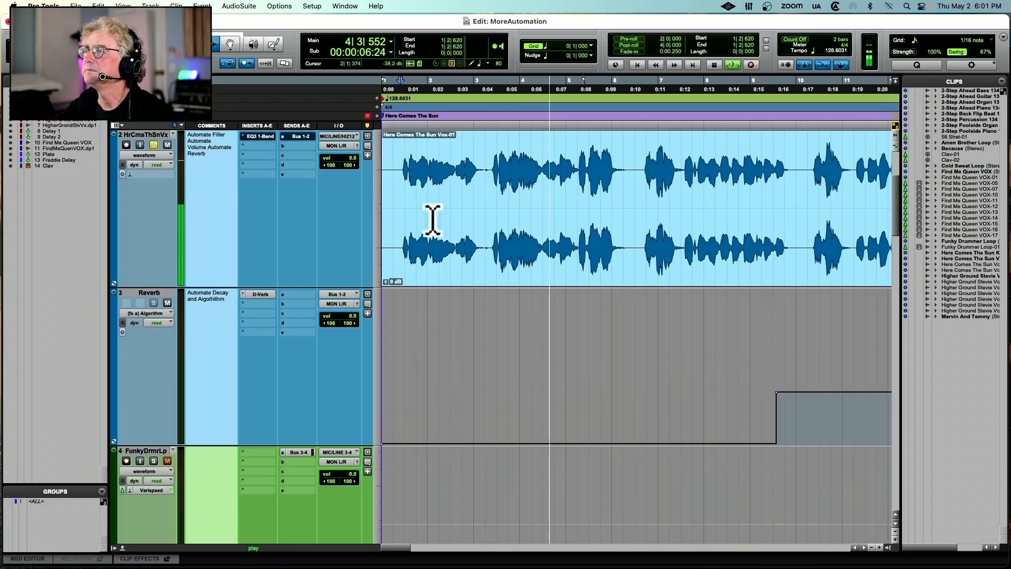
scroll(434, 220, right, 1)
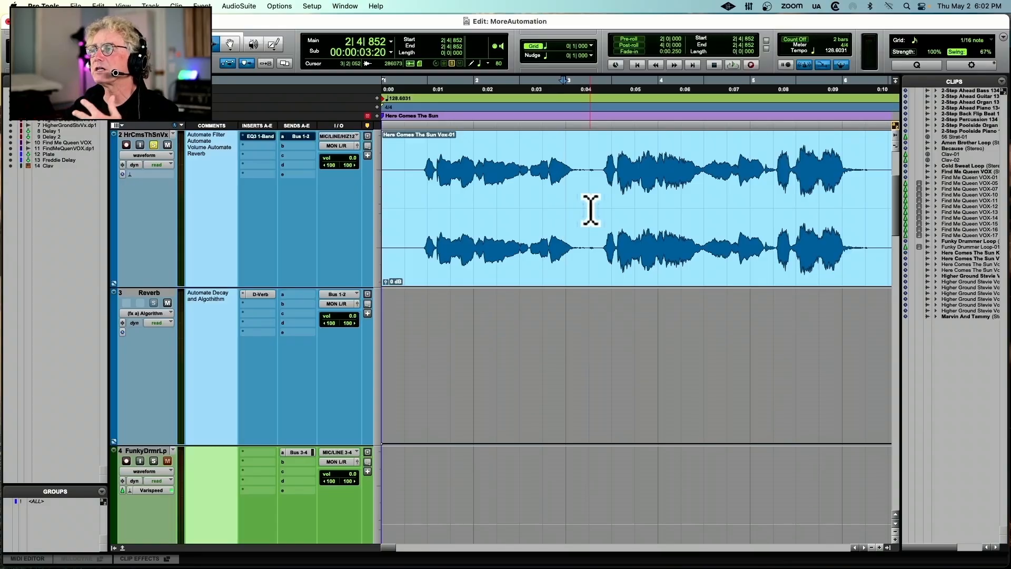
scroll(591, 210, right, 4)
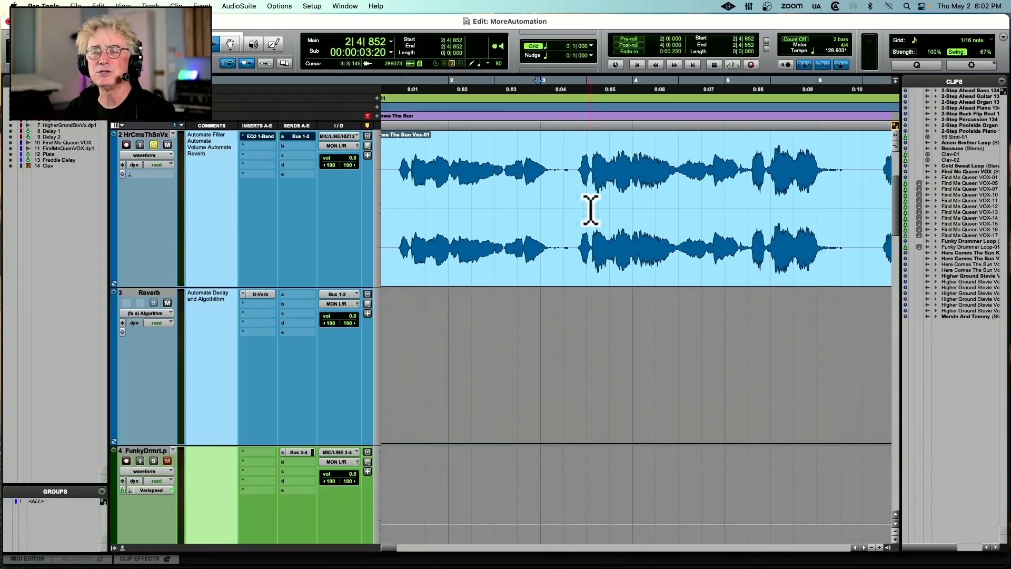
Open the vocal track's EQ3 1-Band and play the clip from near its start to watch the low-pass frequency automation.
click(264, 136)
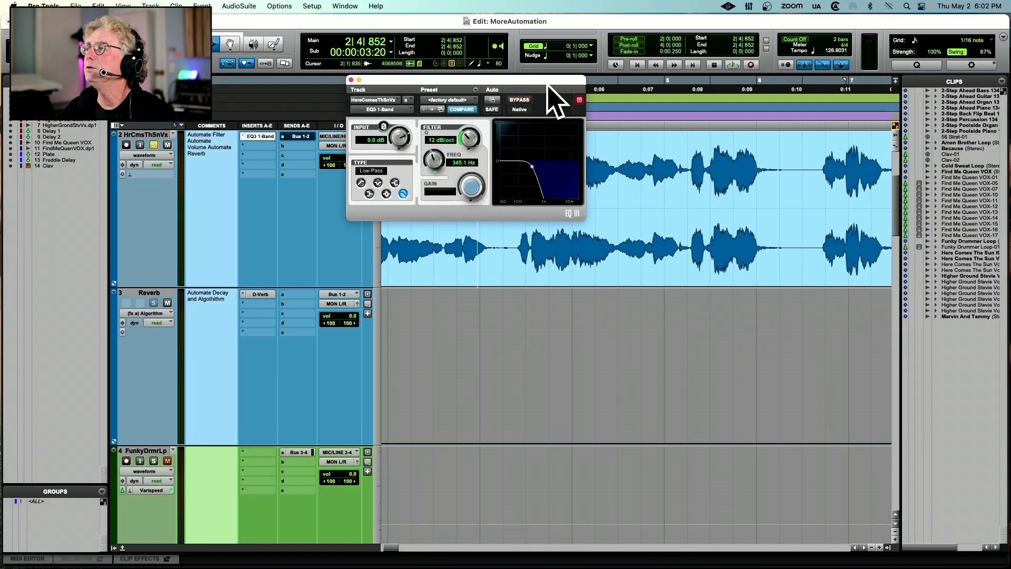
drag(547, 84, 309, 190)
scroll(422, 172, left, 1)
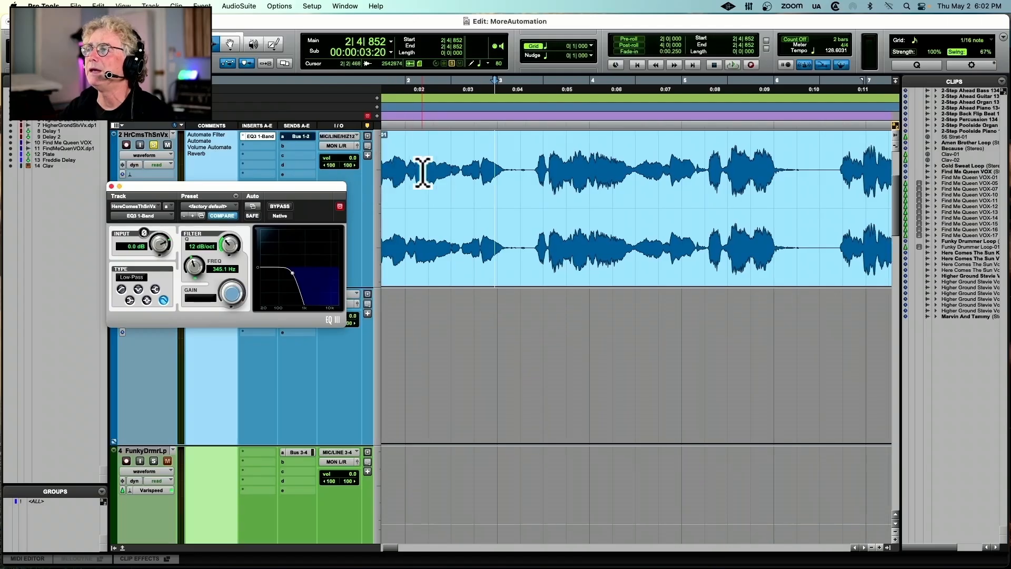
scroll(437, 173, left, 2)
click(422, 184)
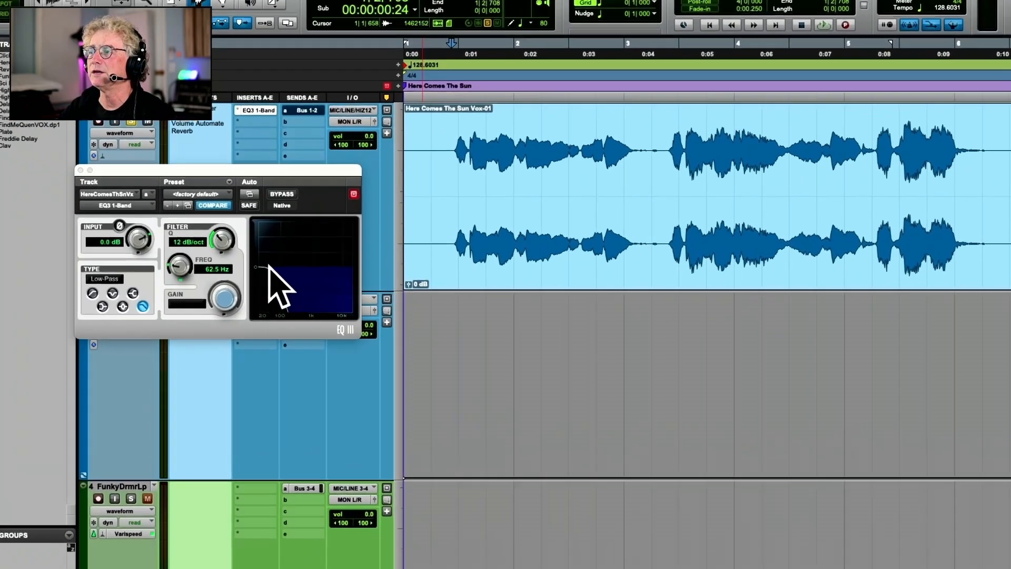
key(space)
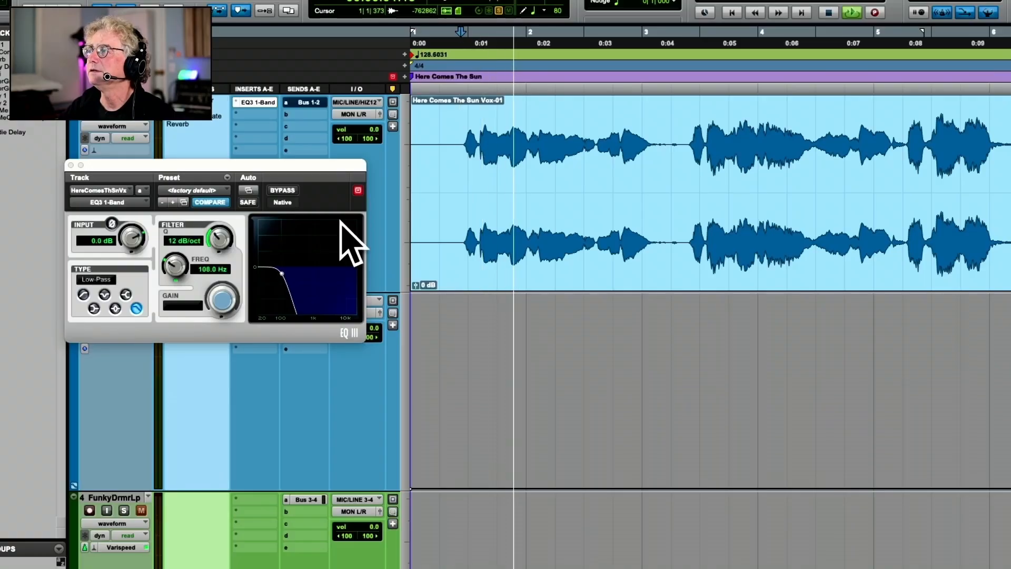
key(super+bracketleft)
key(super+bracketleft)
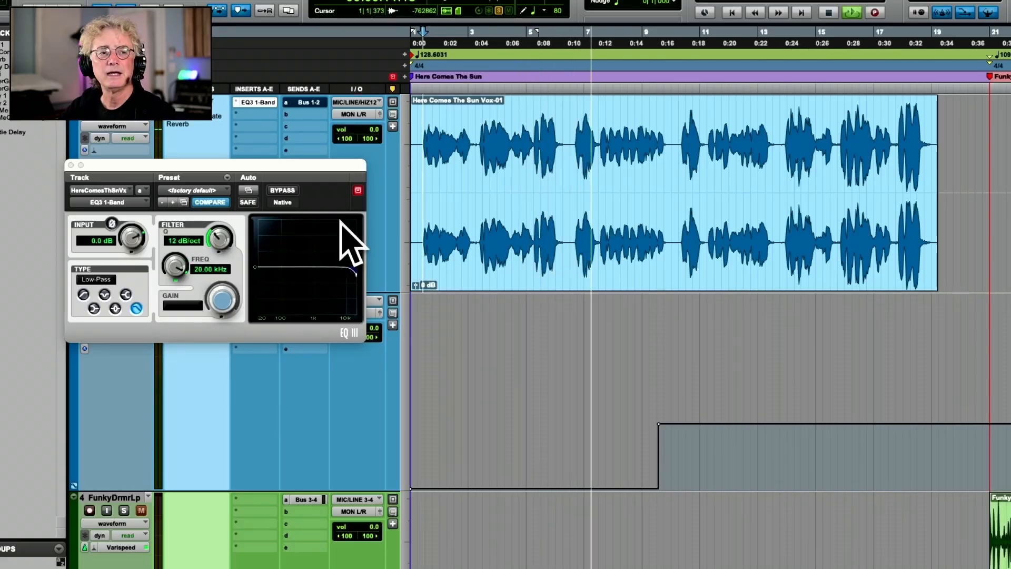
key(space)
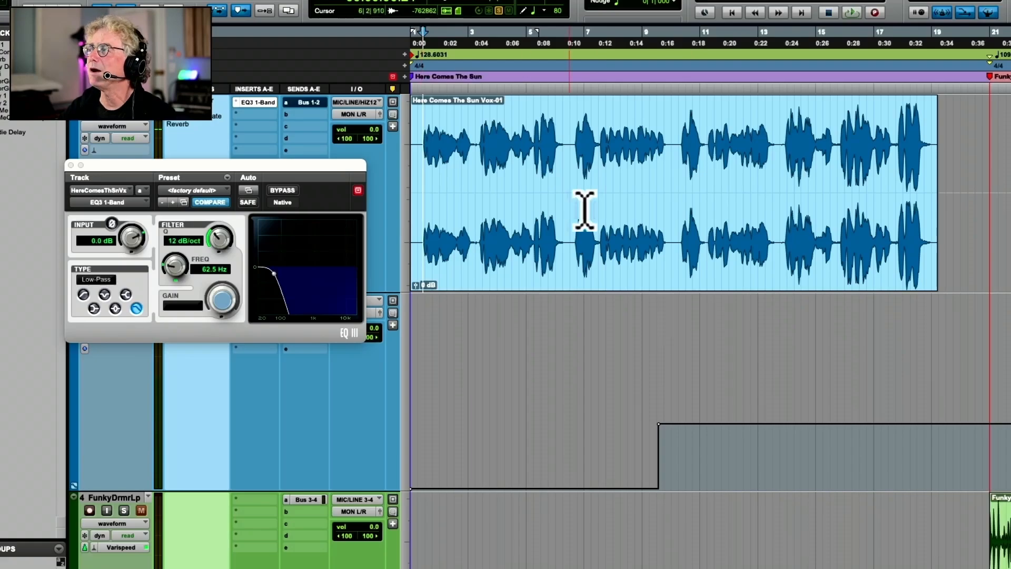
Select the opening section of the vocal clip from 1|1|000 to 6|3|389.
drag(573, 163, 408, 163)
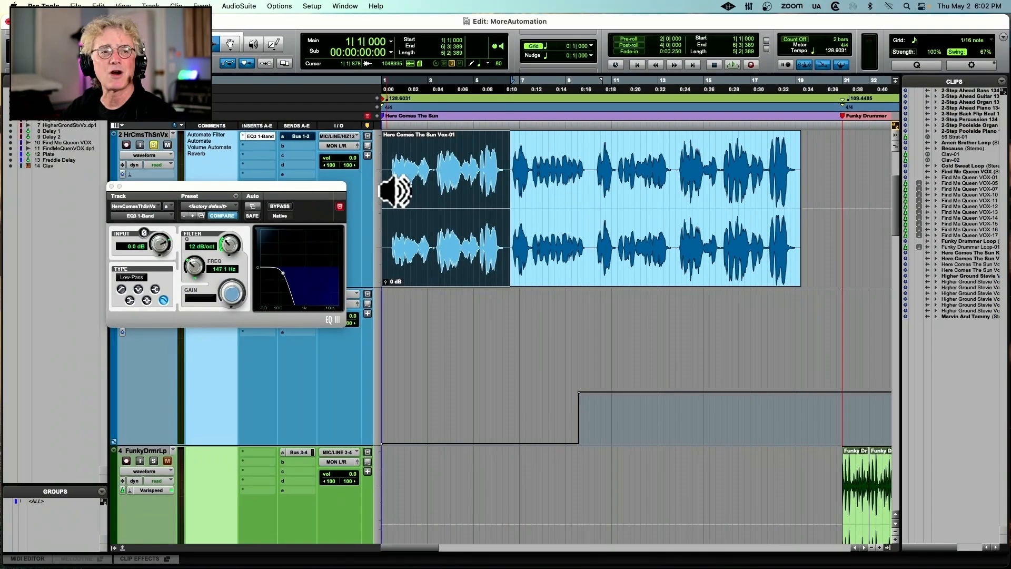
scroll(417, 179, up, 3)
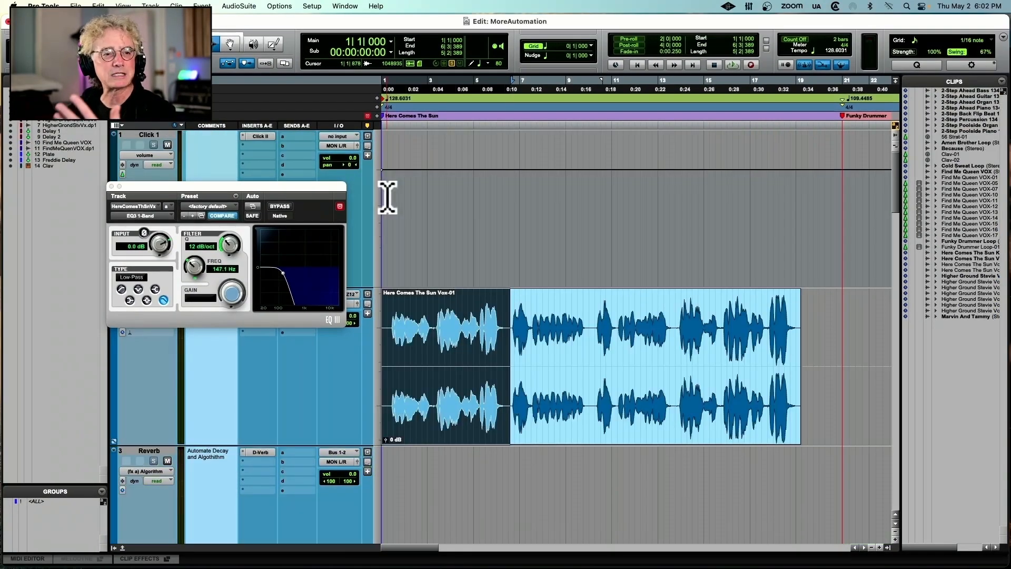
scroll(387, 197, down, 6)
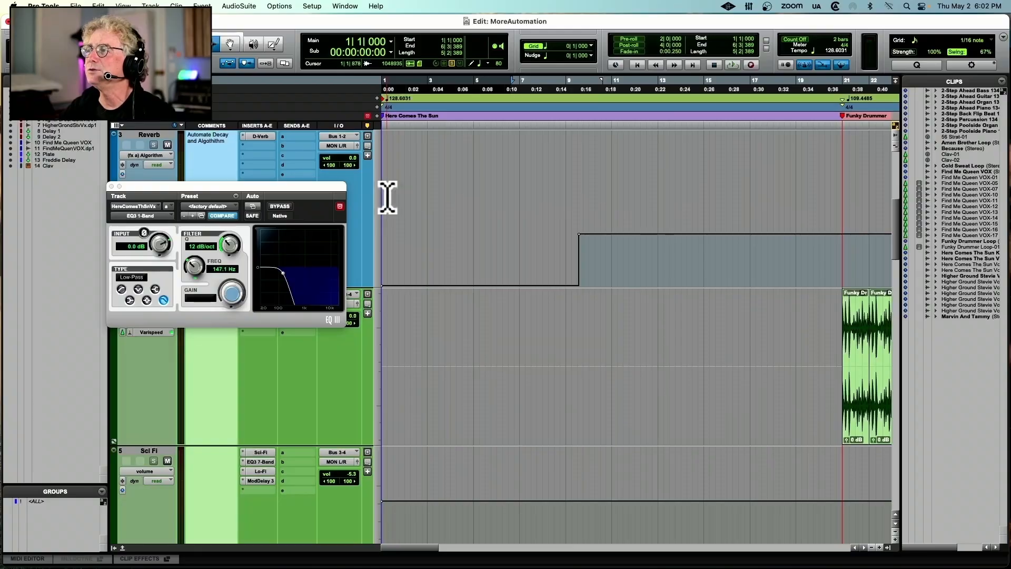
scroll(387, 198, up, 3)
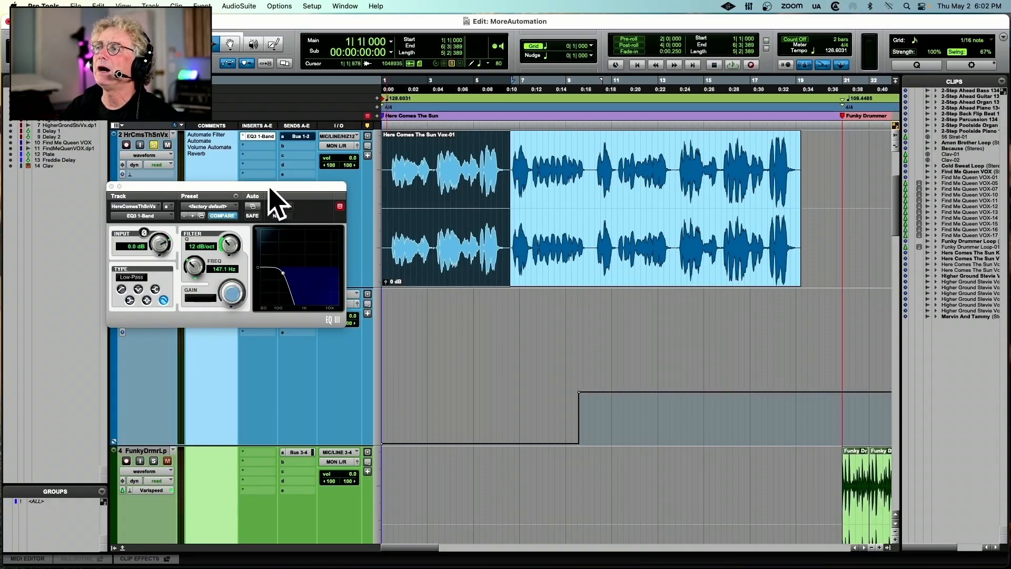
Open the plug-in automation settings of the EQ3 1-Band and position the dialog to show its parameter lists.
drag(269, 188, 316, 162)
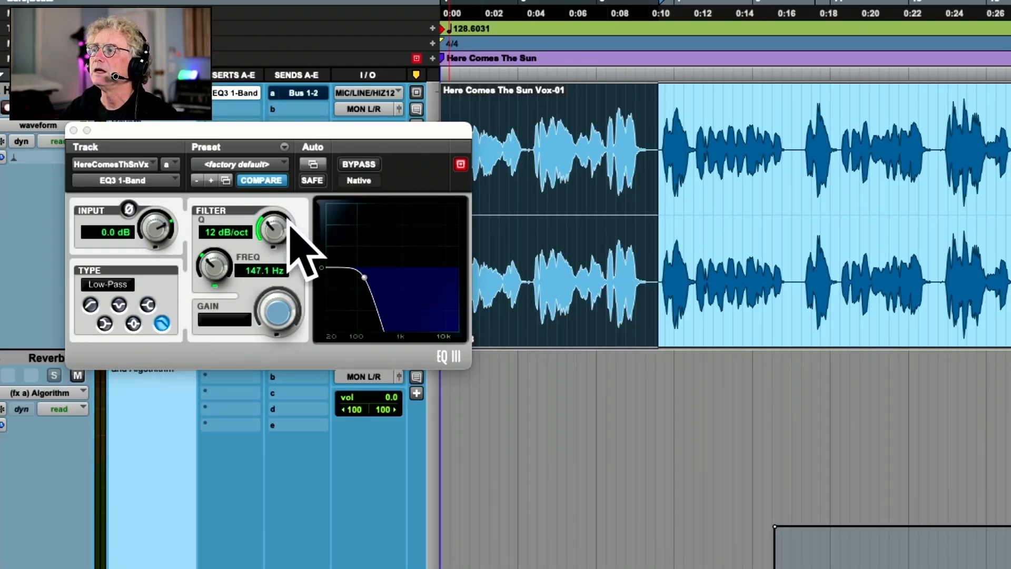
click(314, 165)
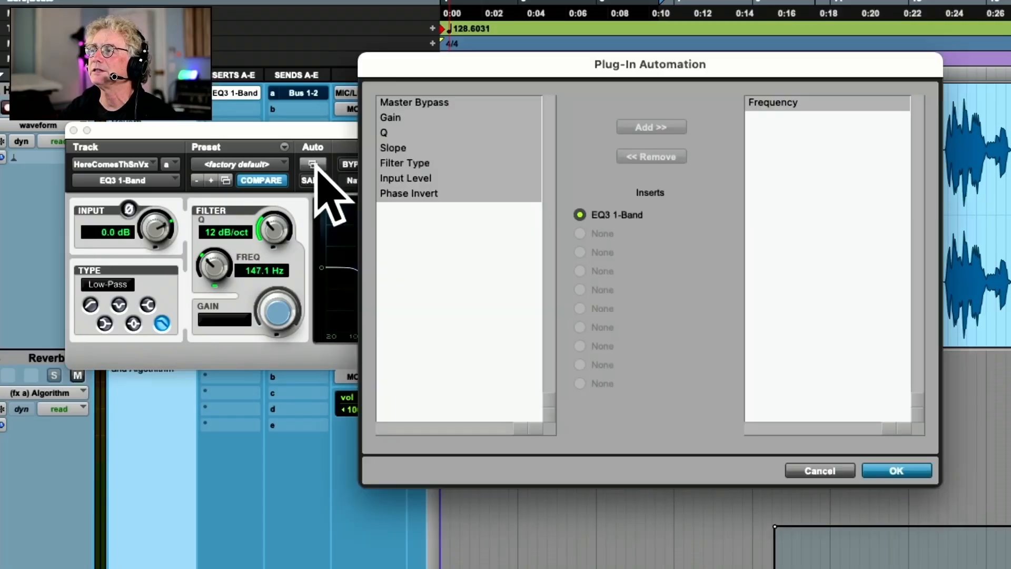
drag(521, 66, 330, 94)
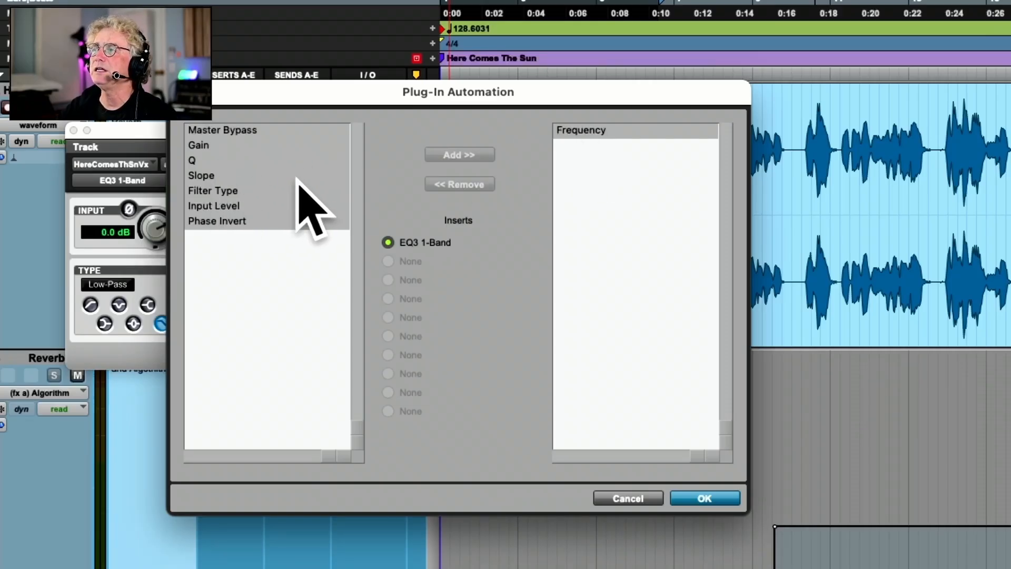
Try adding Filter Type to the EQ's automated parameters, remove it again, and accept the dialog with only Frequency.
click(235, 190)
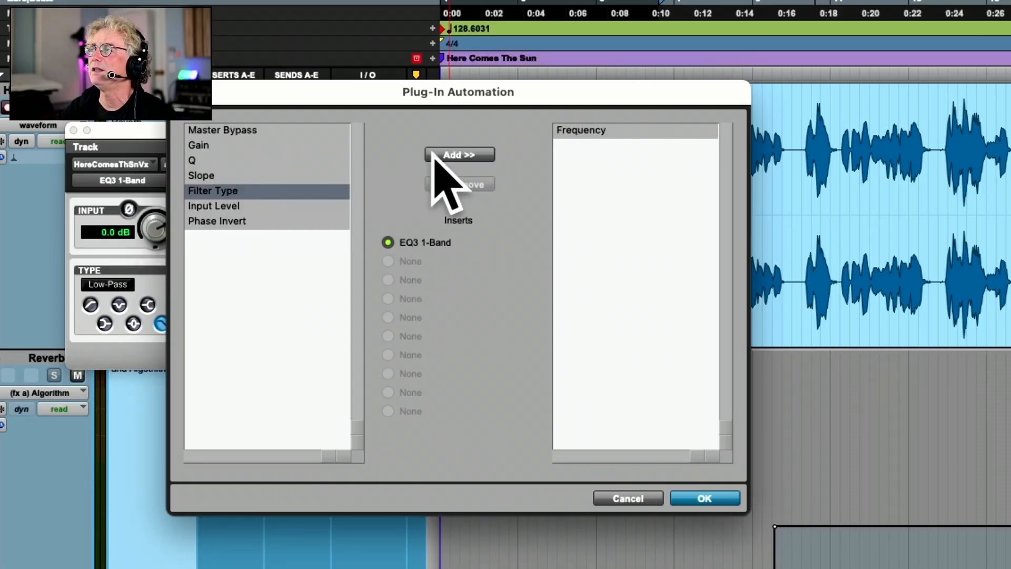
click(473, 154)
click(581, 145)
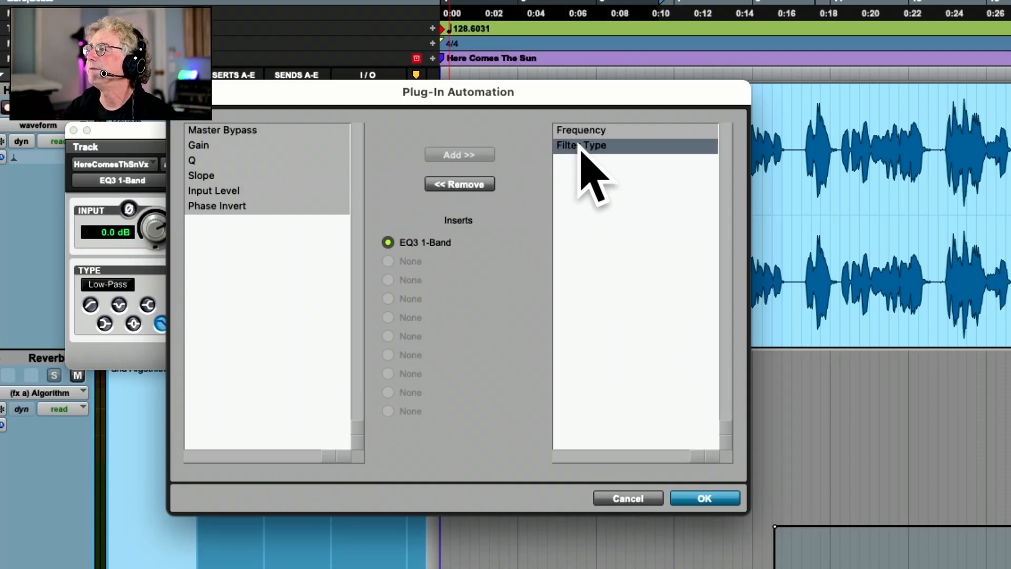
click(462, 183)
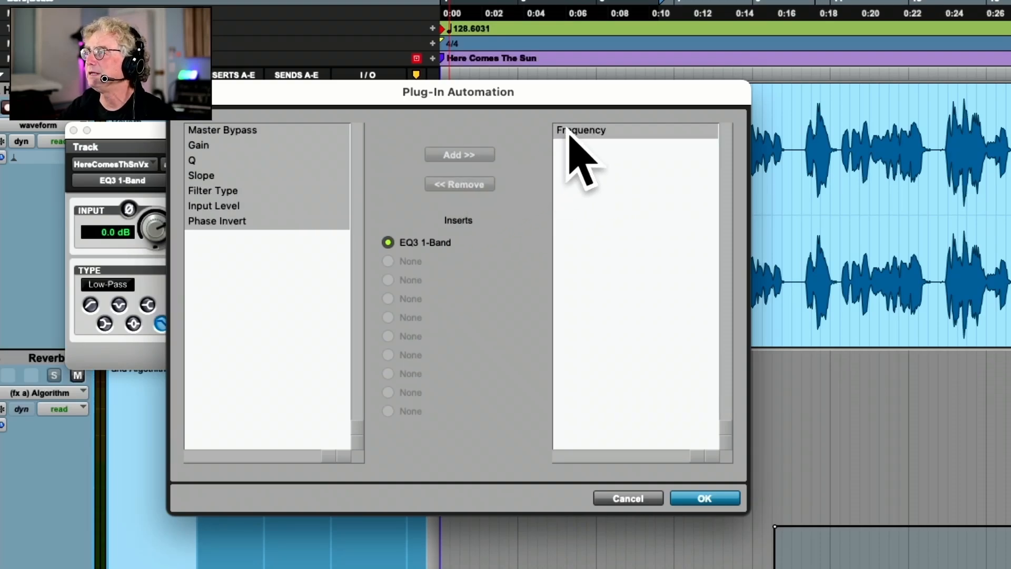
click(705, 498)
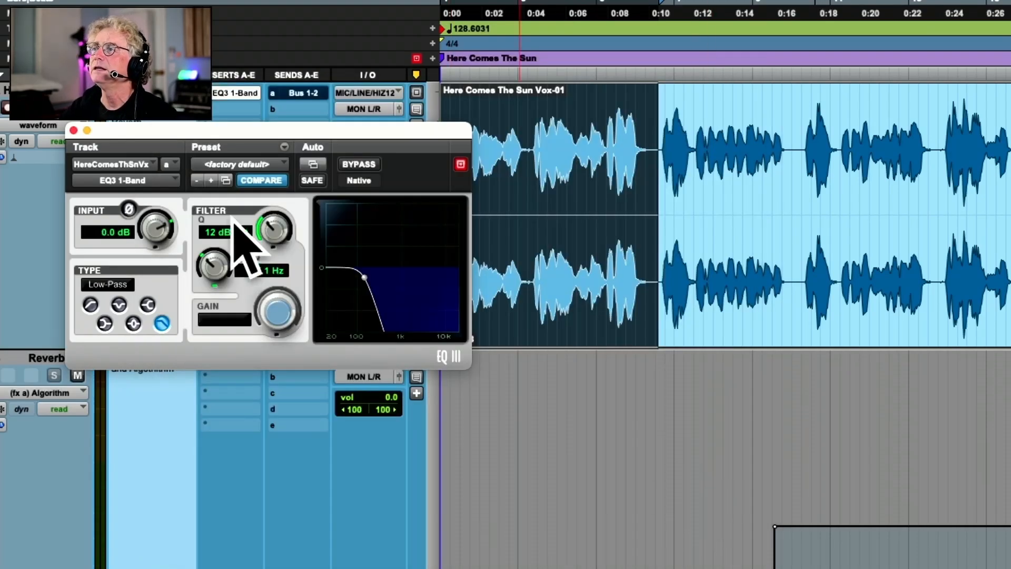
Show the EQ3 1-Band Frequency automation on the vocal track and move the plug-in window clear of it.
drag(217, 136, 449, 133)
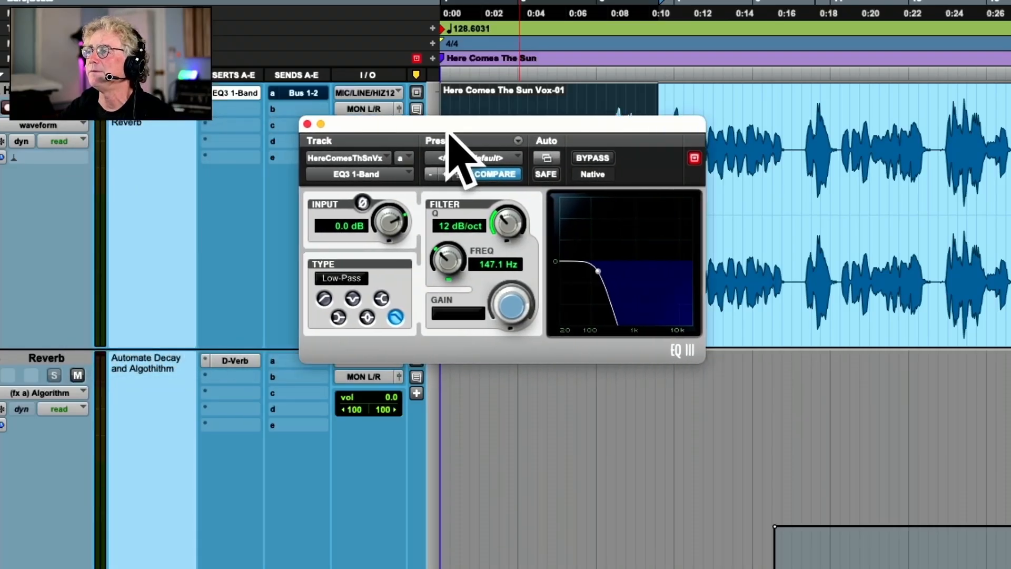
click(59, 125)
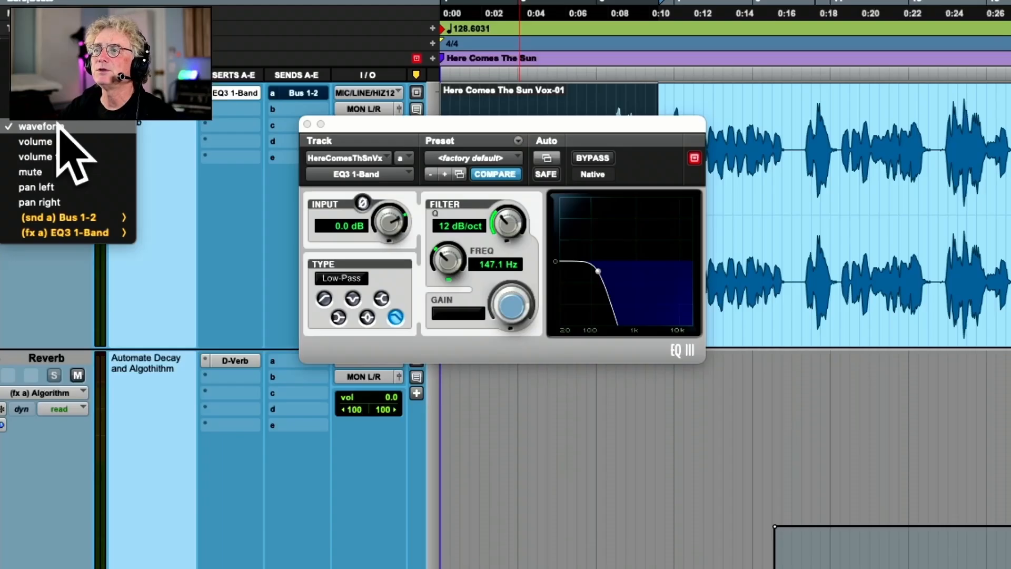
mouse_move(79, 232)
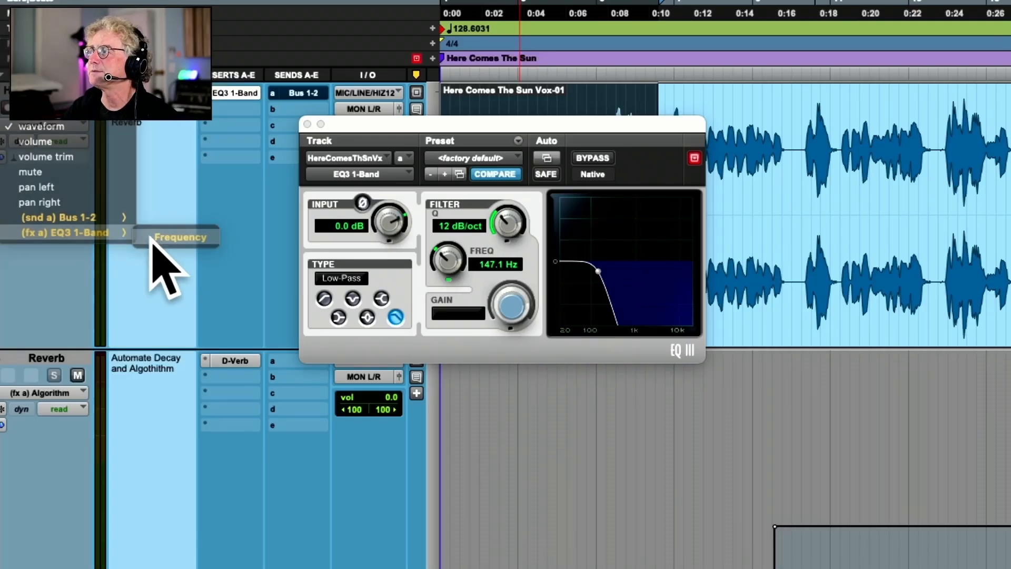
click(158, 238)
drag(487, 126, 409, 386)
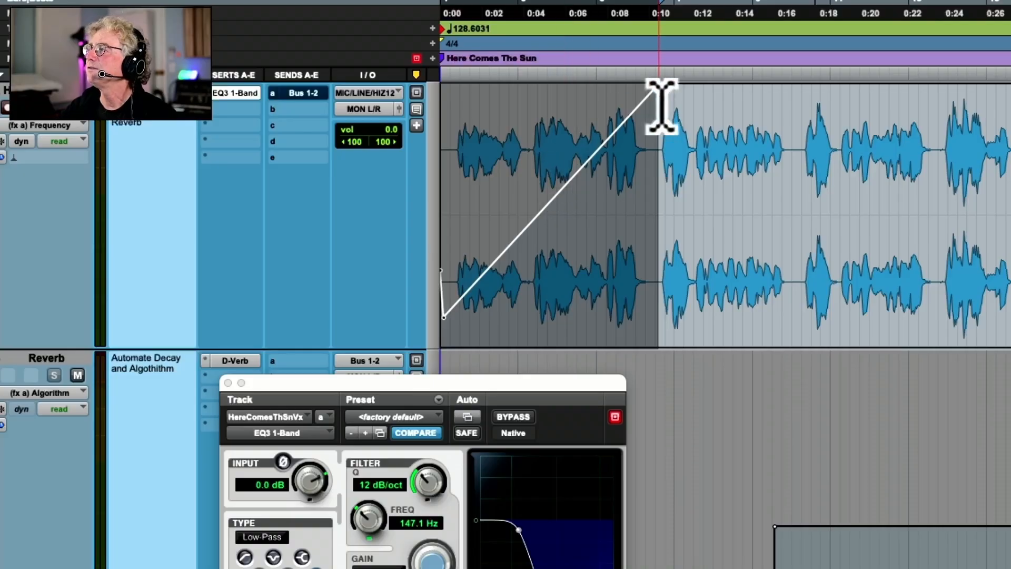
Play the selected vocal section with the EQ window beside the automation line to check the low-pass frequency sweep.
drag(463, 380, 252, 78)
key(space)
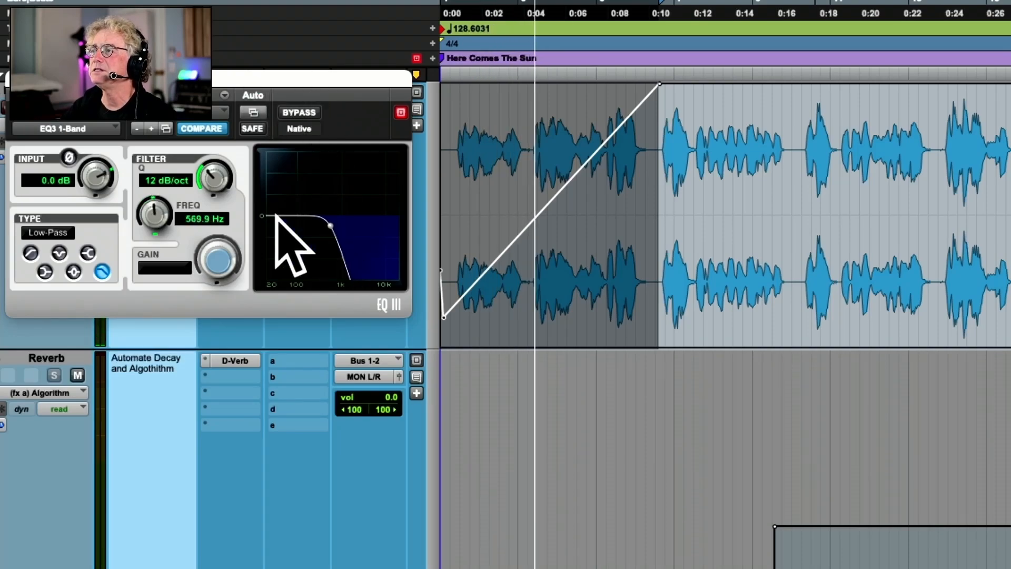
drag(332, 79, 360, 76)
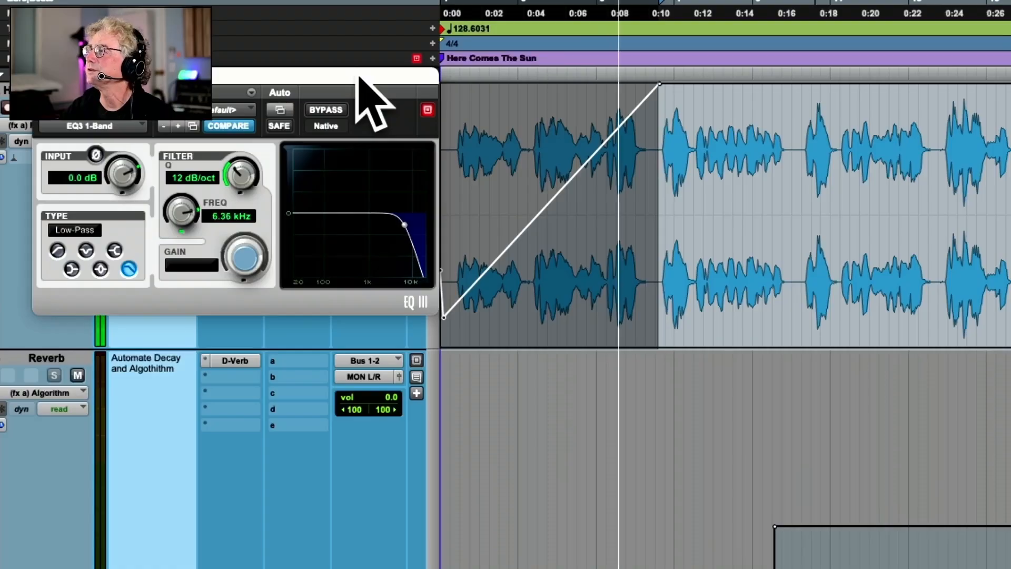
key(space)
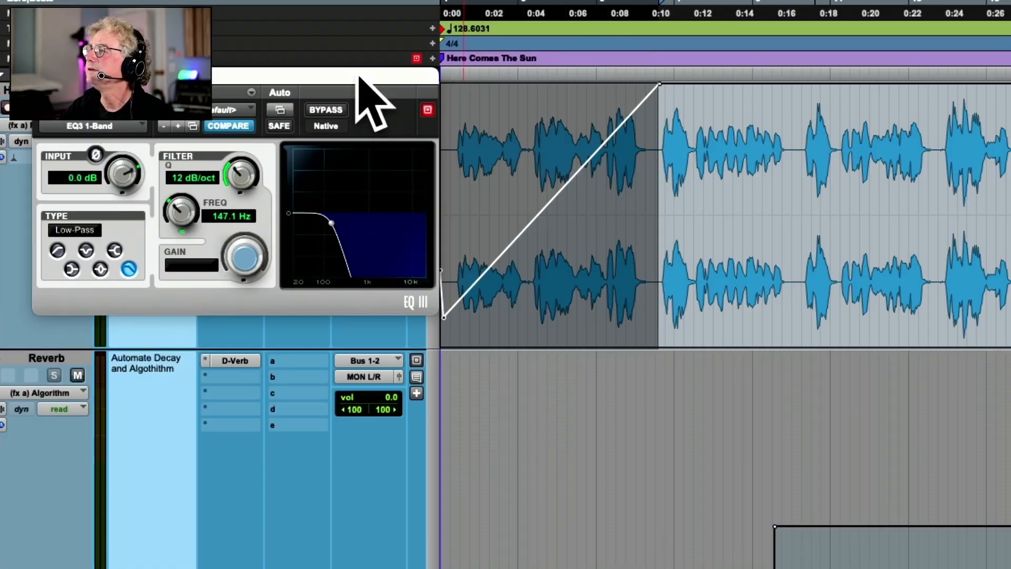
Arrange the plug-in windows clear of the automation and play the vocal to review the EQ frequency and D-Verb Decay automation.
drag(244, 72, 697, 331)
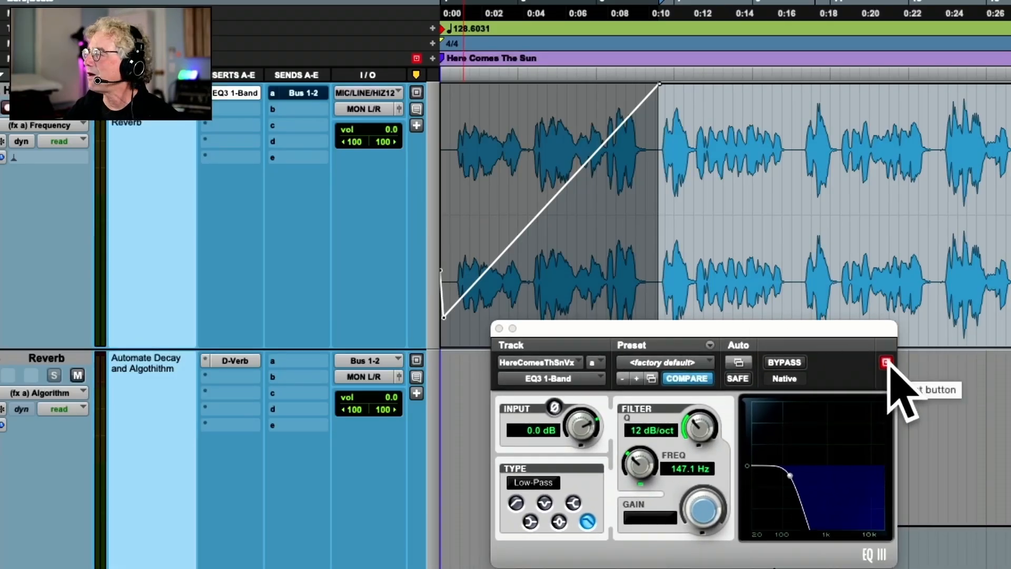
drag(861, 335, 945, 336)
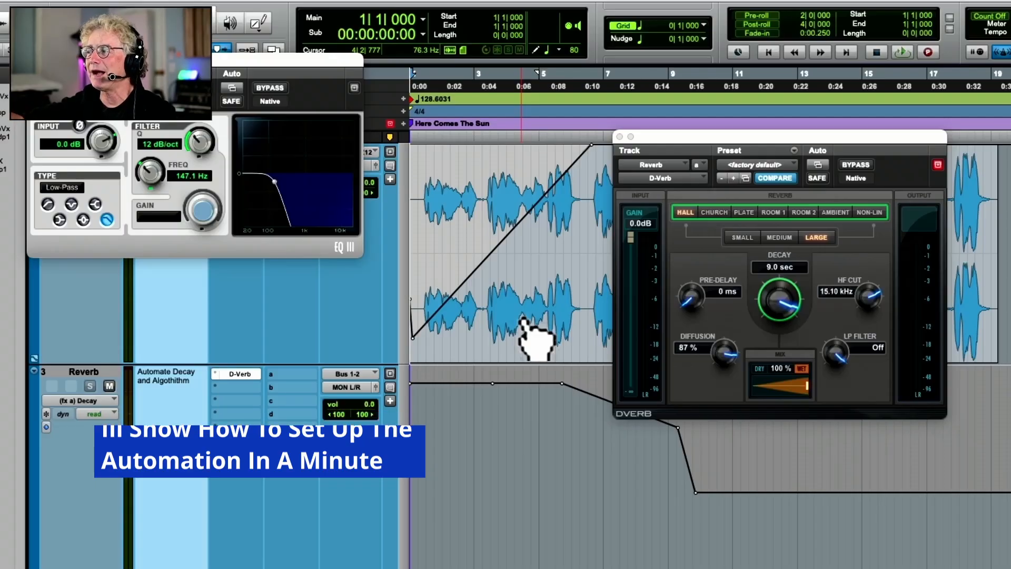
key(space)
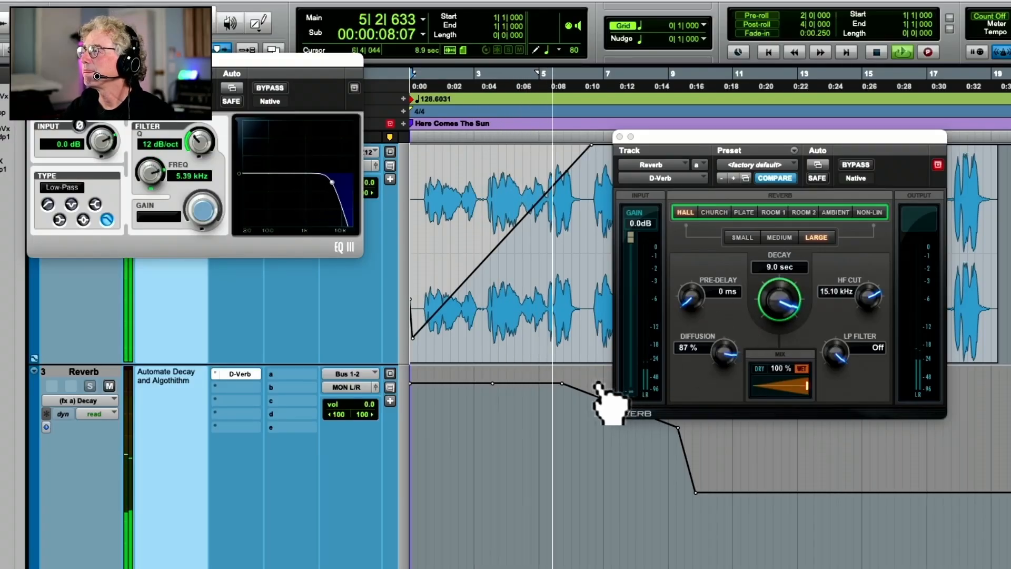
key(space)
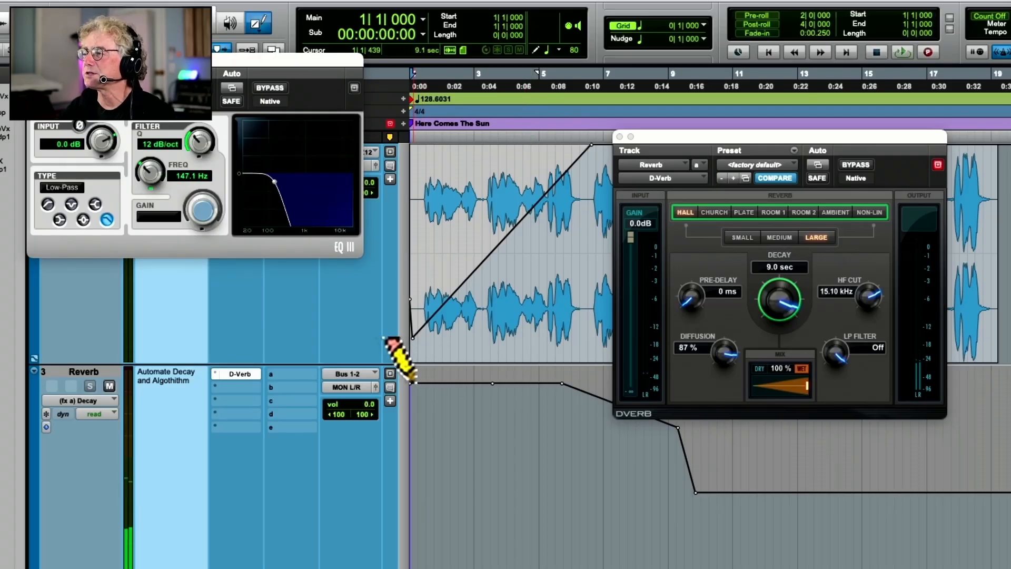
Draw a straight descending Decay automation line on the Reverb track from the start to about 0:16, and play it back.
drag(418, 383, 694, 492)
key(space)
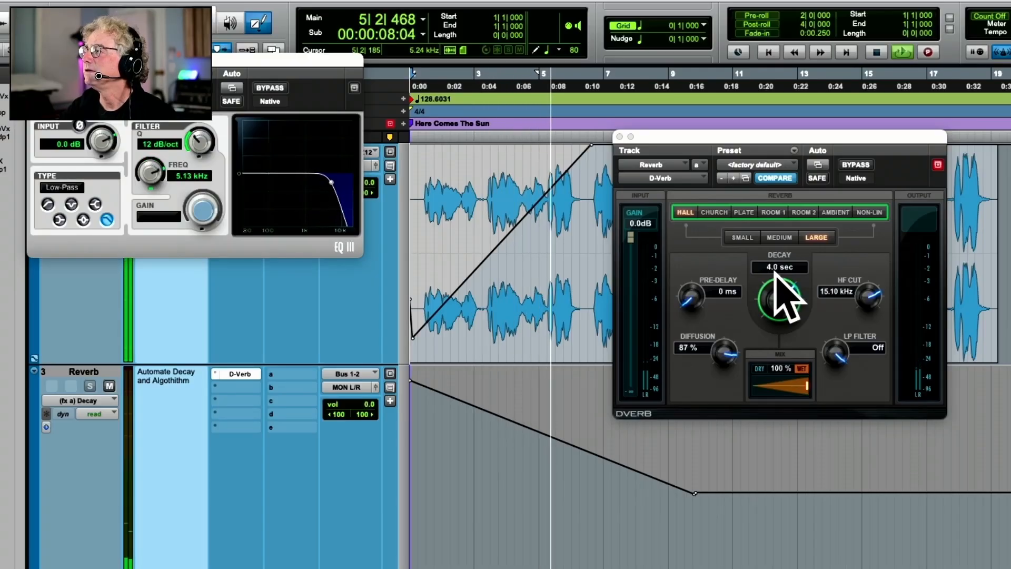
key(space)
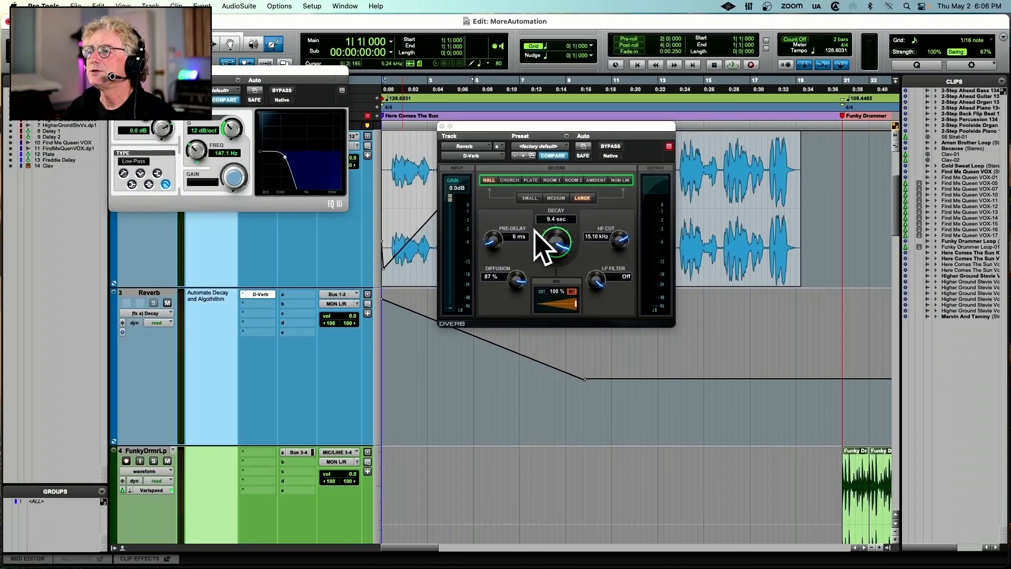
Show the D-Verb Algorithm automation on the Reverb track and return the track to its Decay automation.
click(158, 315)
mouse_move(170, 314)
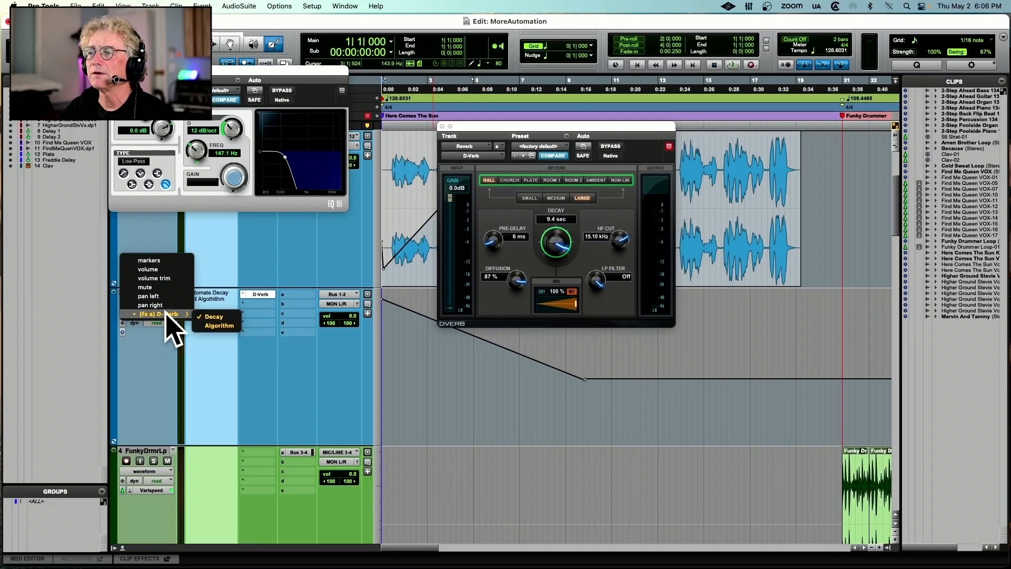
click(218, 326)
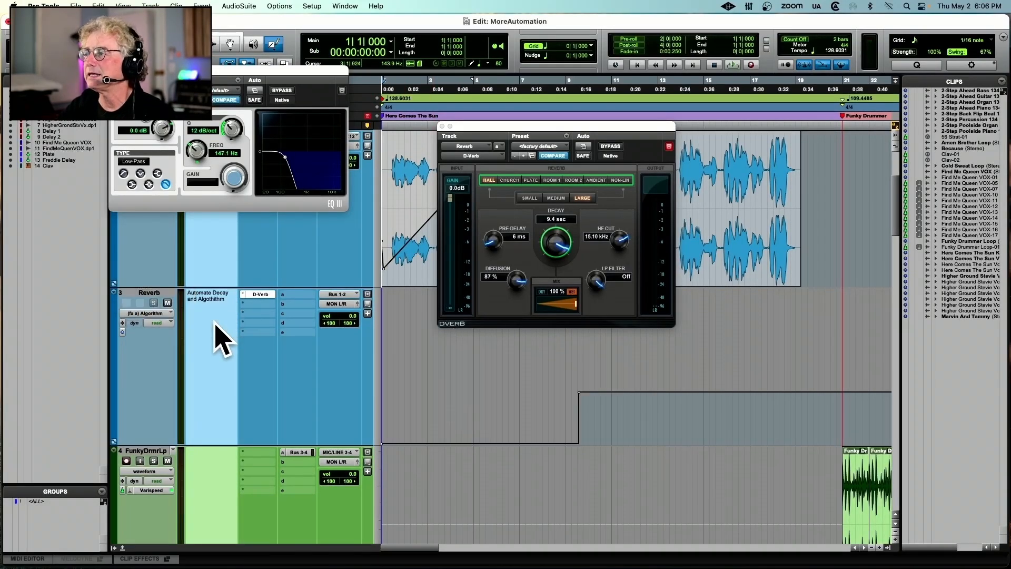
click(157, 314)
mouse_move(158, 314)
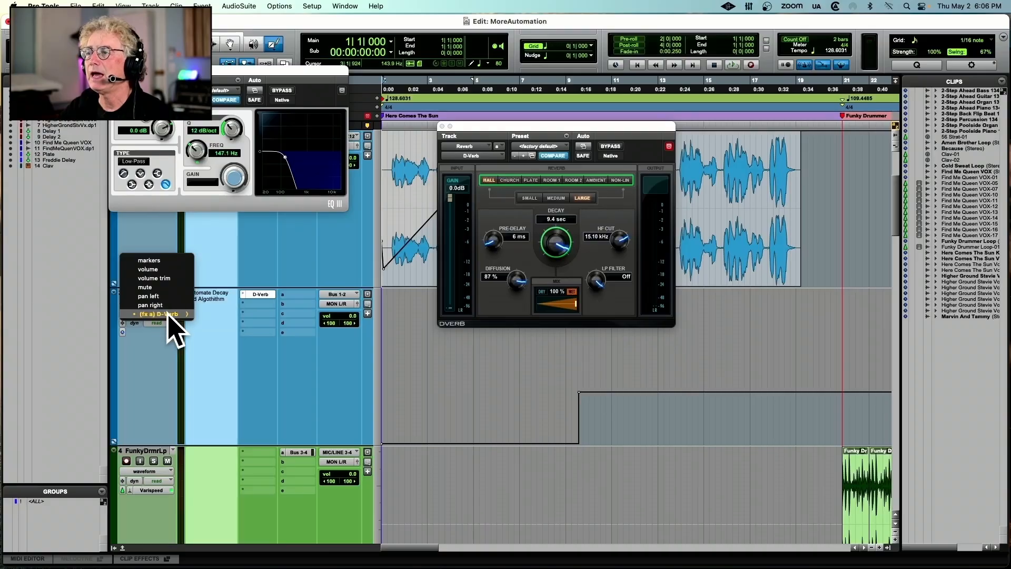
click(214, 316)
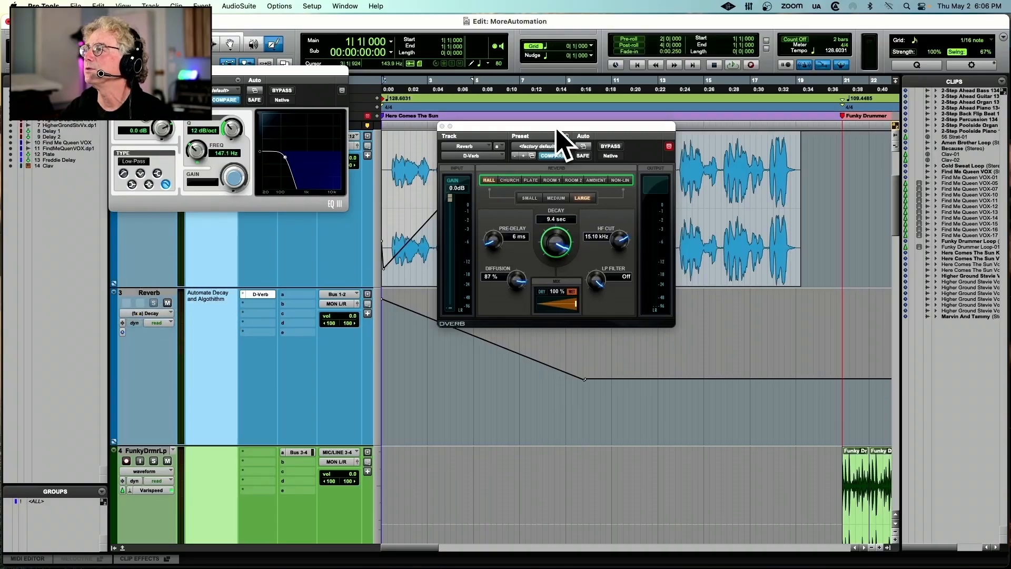
Add LP Filter to the D-Verb plug-in's automated parameters and remove it again, keeping Algorithm and Decay.
drag(557, 130, 492, 133)
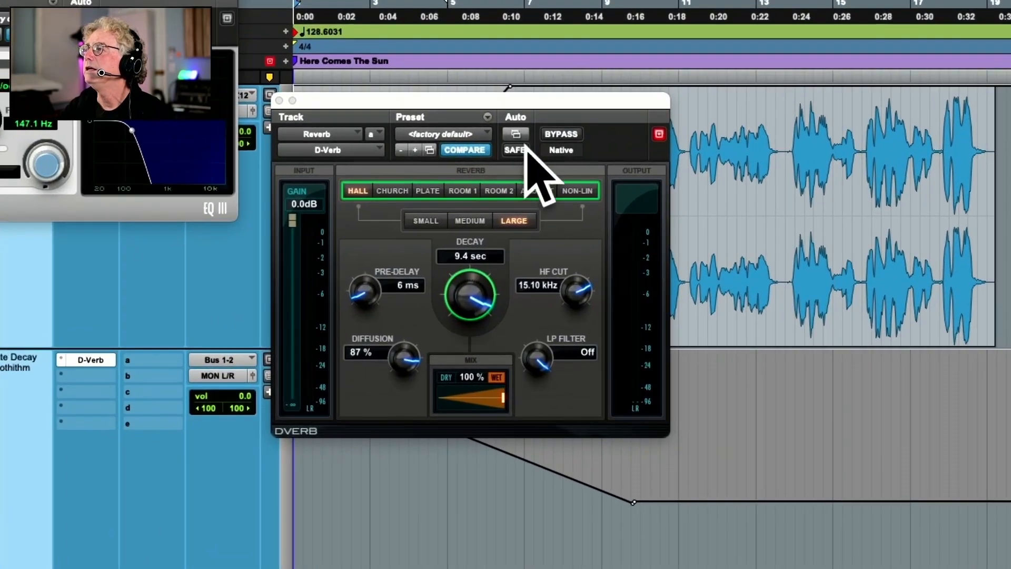
click(518, 149)
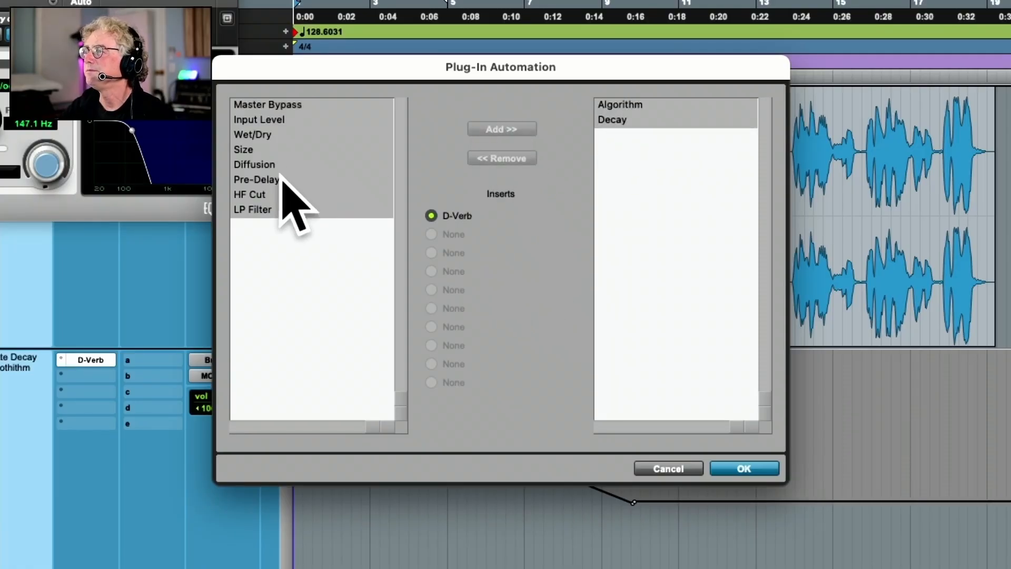
click(267, 209)
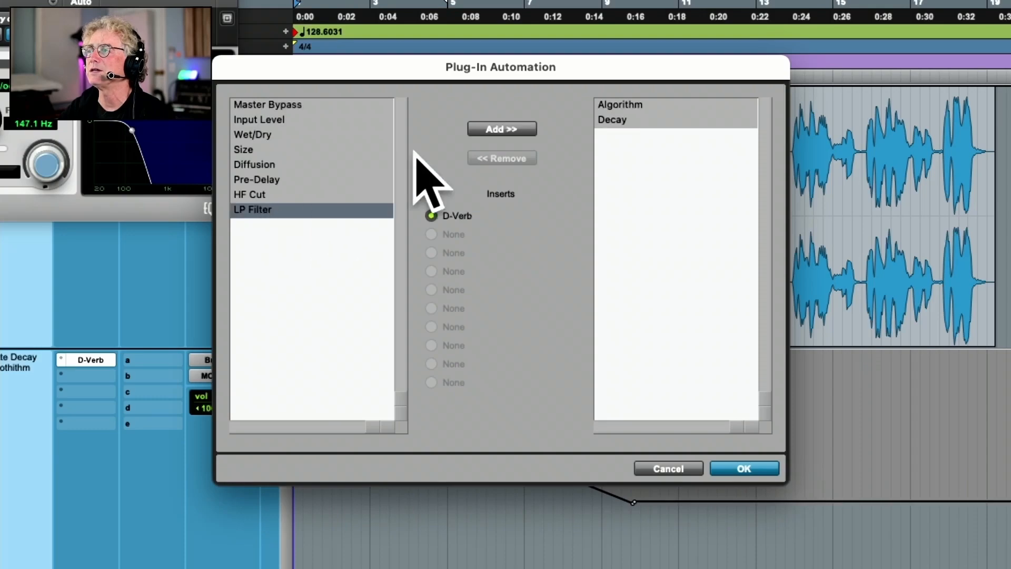
click(500, 132)
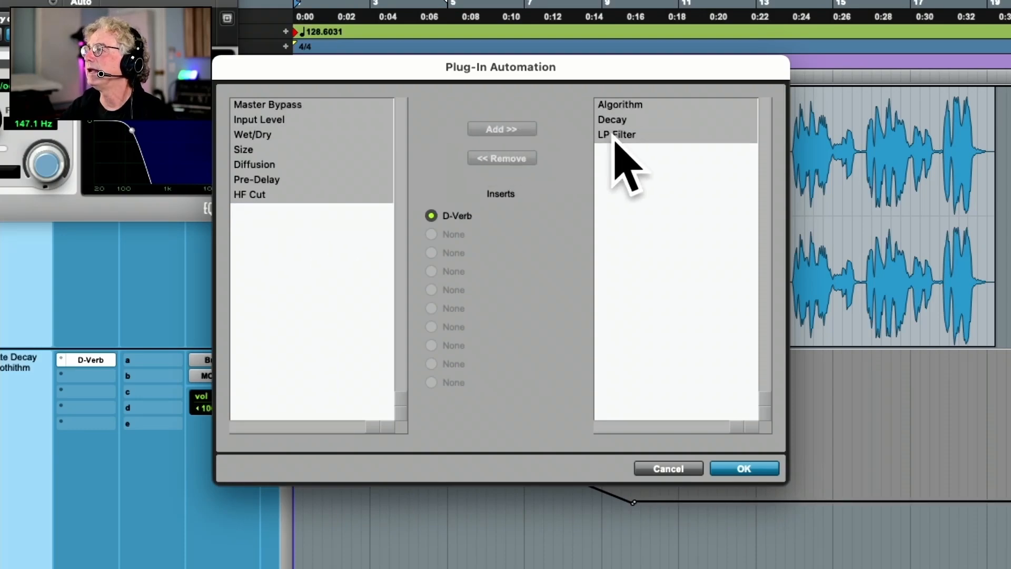
click(632, 136)
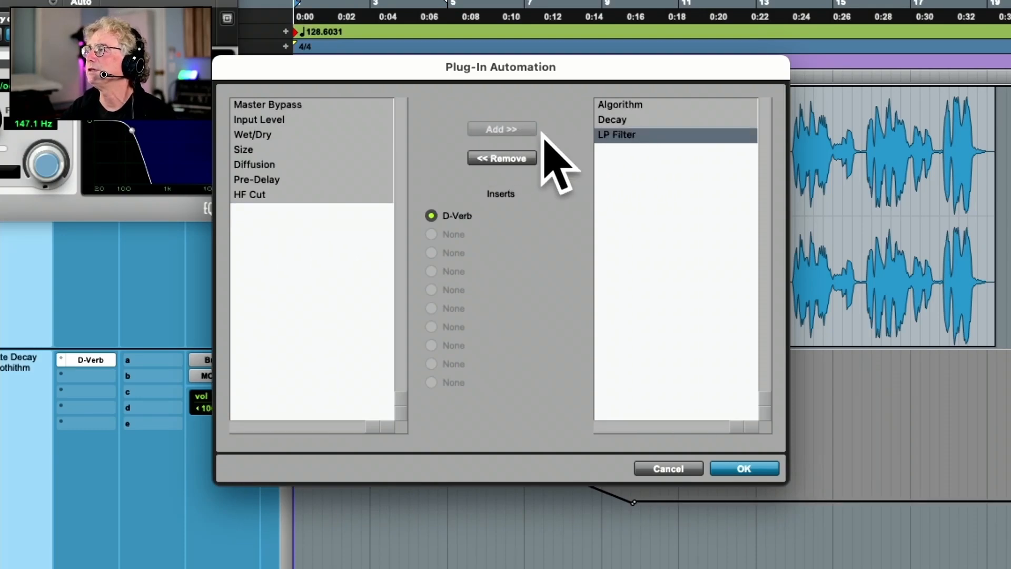
click(507, 159)
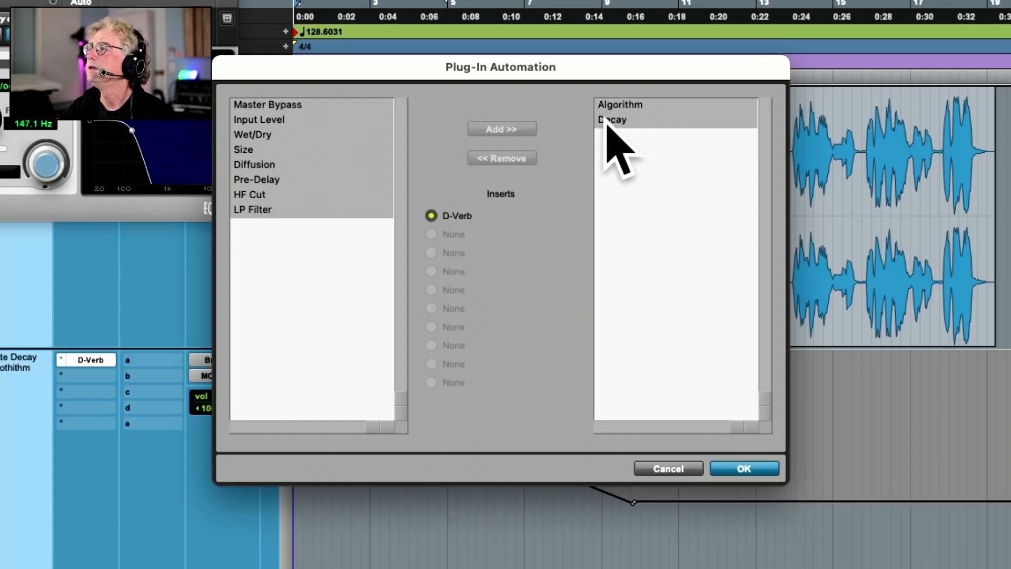
click(744, 468)
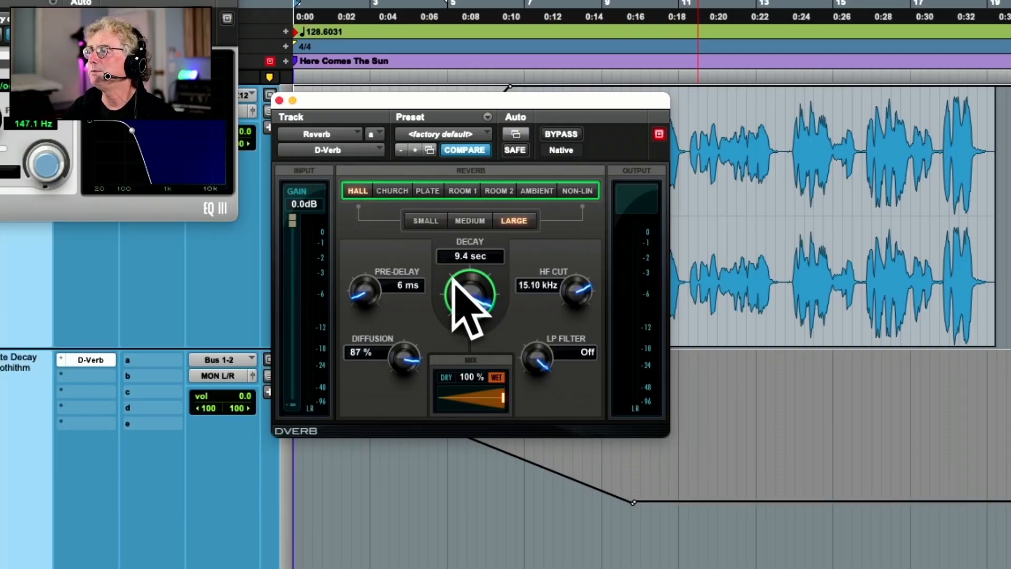
Move the D-Verb and EQ3 1-Band windows apart so that they sit side by side without overlapping.
click(356, 53)
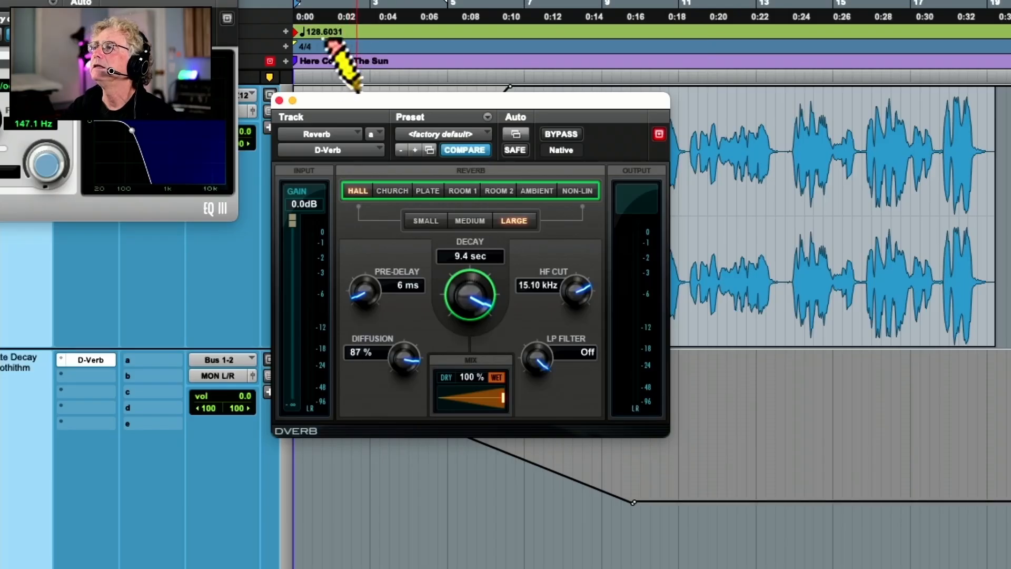
drag(359, 100, 661, 67)
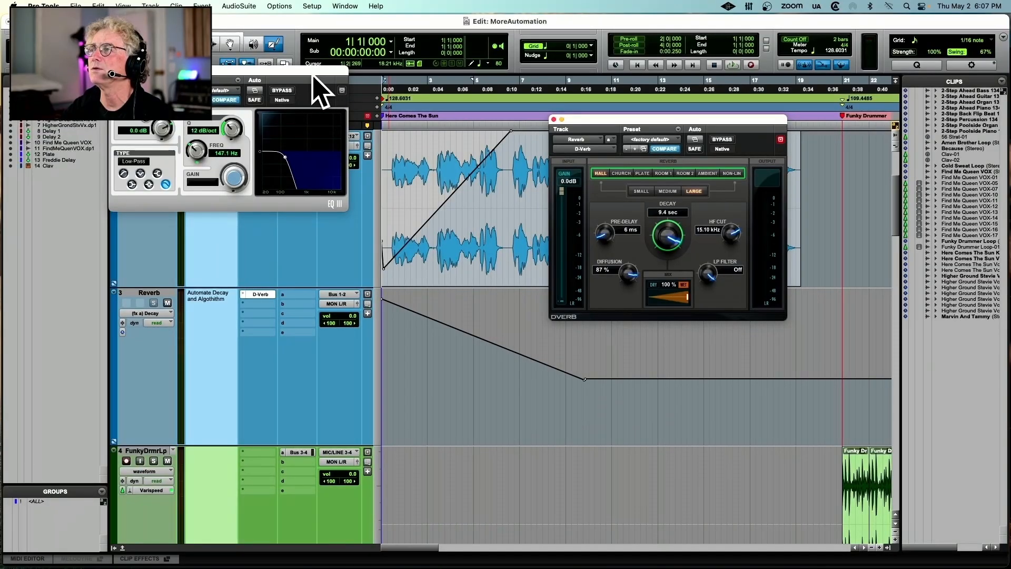
drag(314, 77, 472, 150)
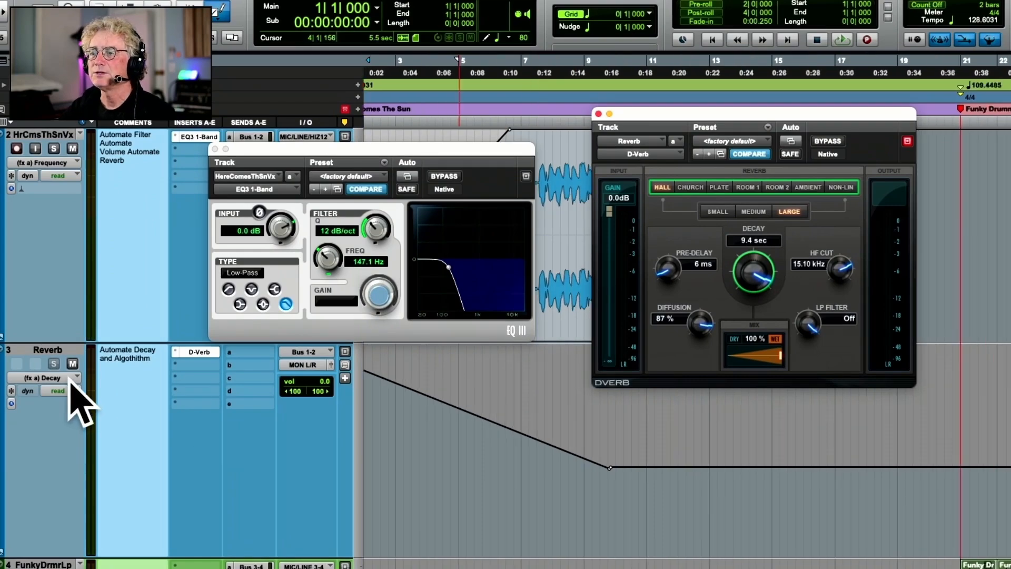
Show the D-Verb Algorithm automation on the Reverb track and play the vocal to review the algorithm change.
click(57, 378)
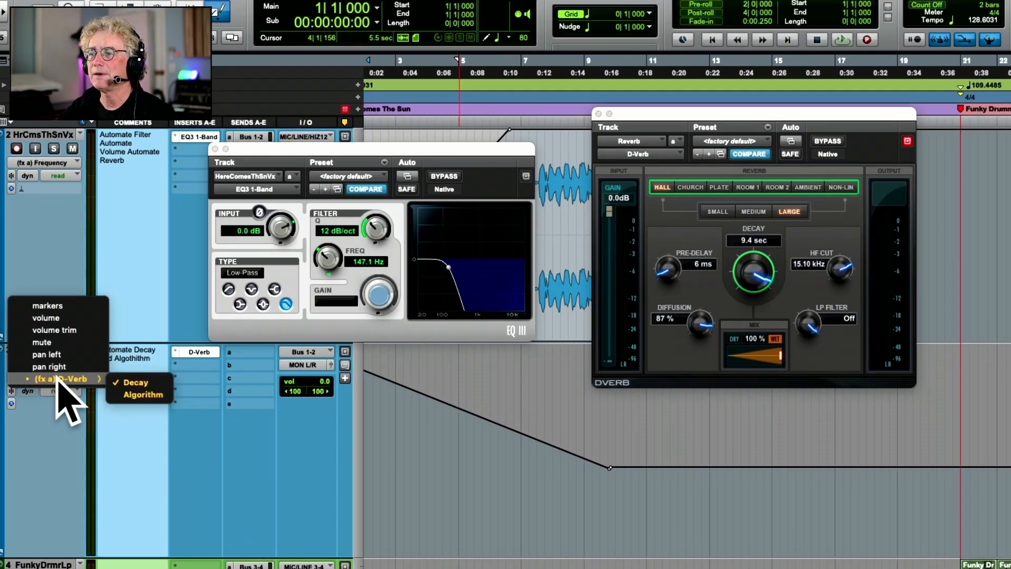
click(183, 404)
click(60, 377)
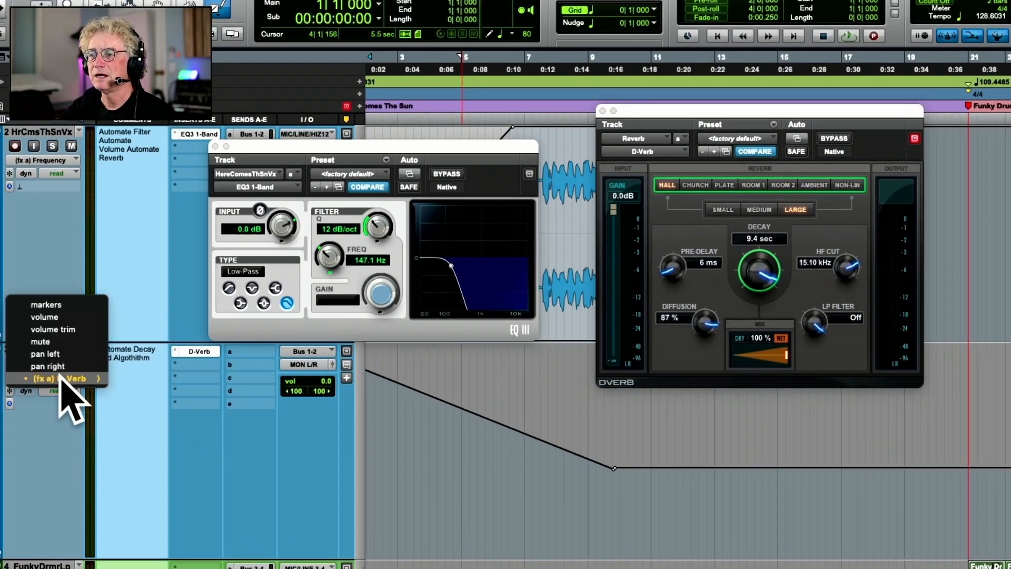
mouse_move(62, 378)
click(158, 399)
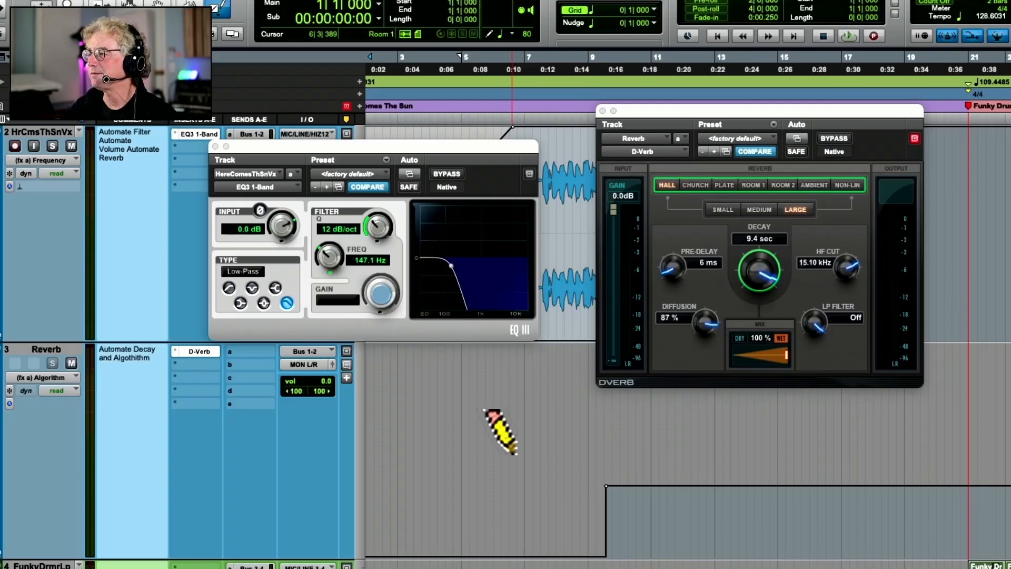
key(space)
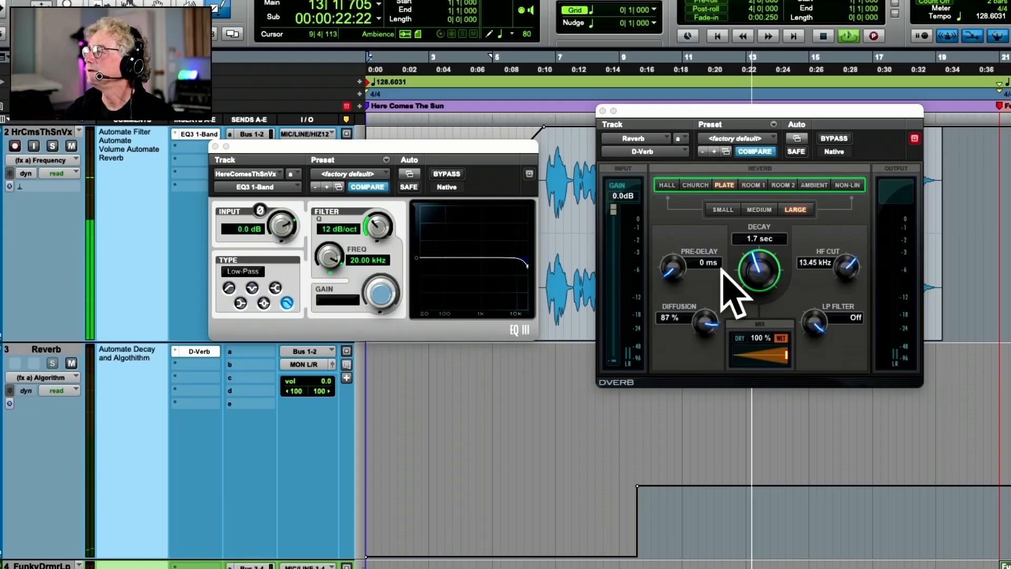
key(space)
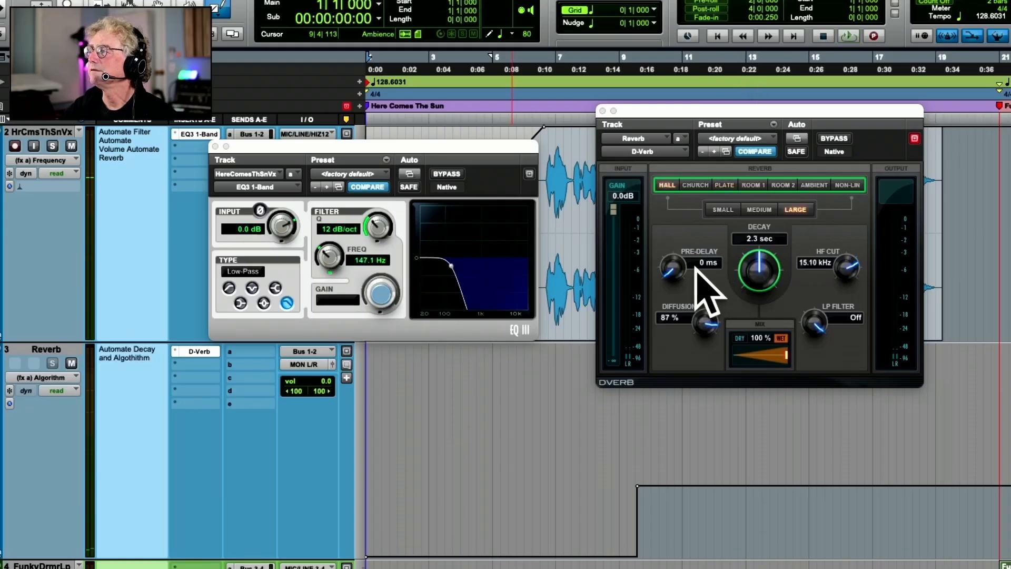
Move both plug-in windows below the vocal waveform and show the Bus 1-2 send level automation on the vocal track.
click(68, 377)
mouse_move(66, 374)
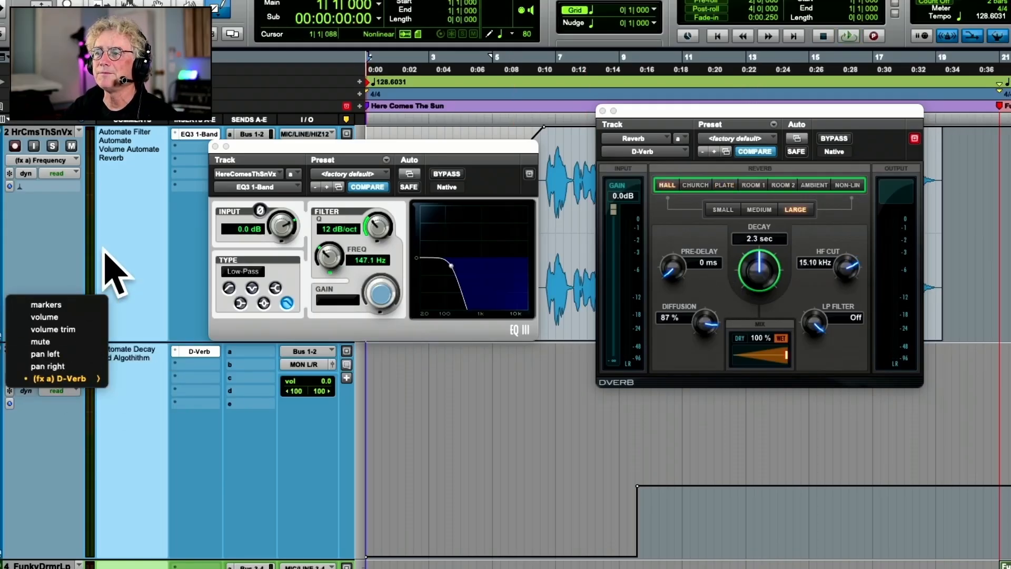
click(133, 213)
drag(294, 148, 450, 269)
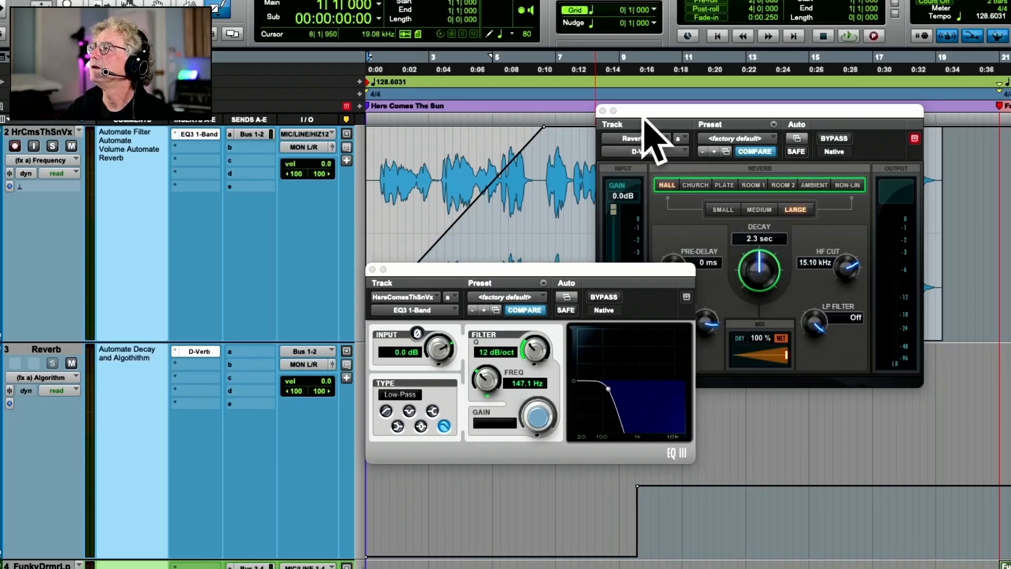
drag(646, 117, 649, 329)
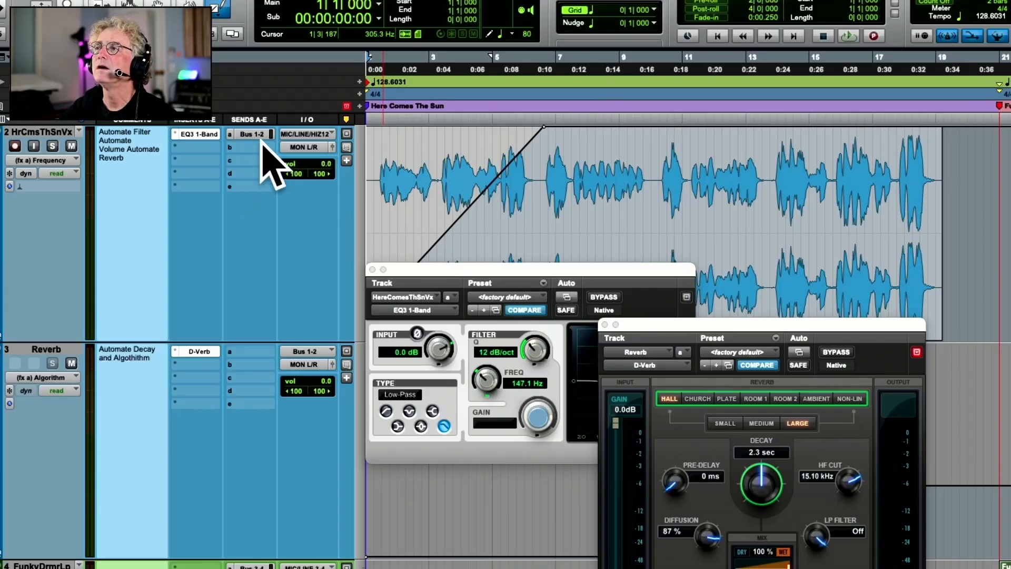
click(73, 159)
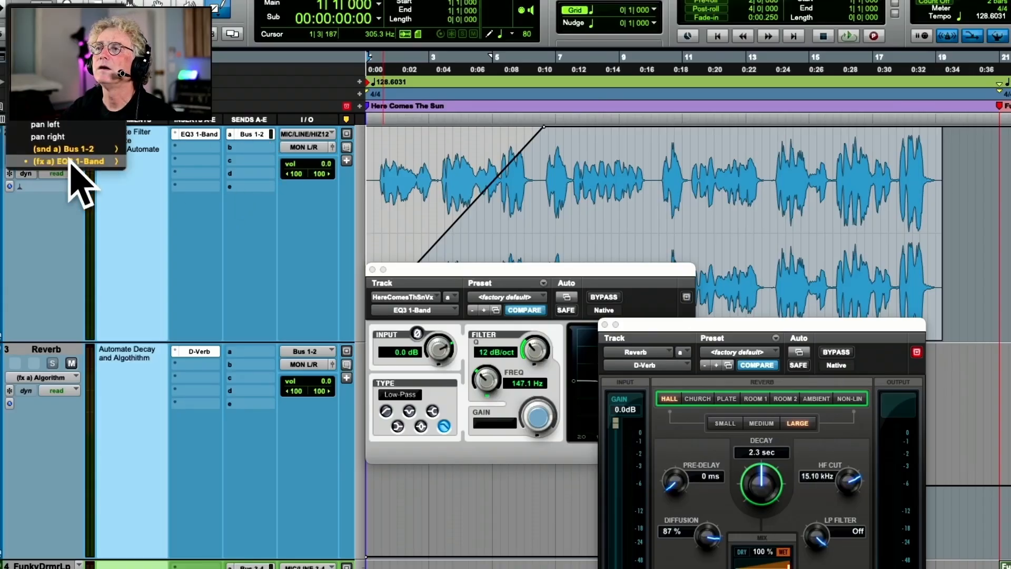
mouse_move(100, 149)
click(150, 152)
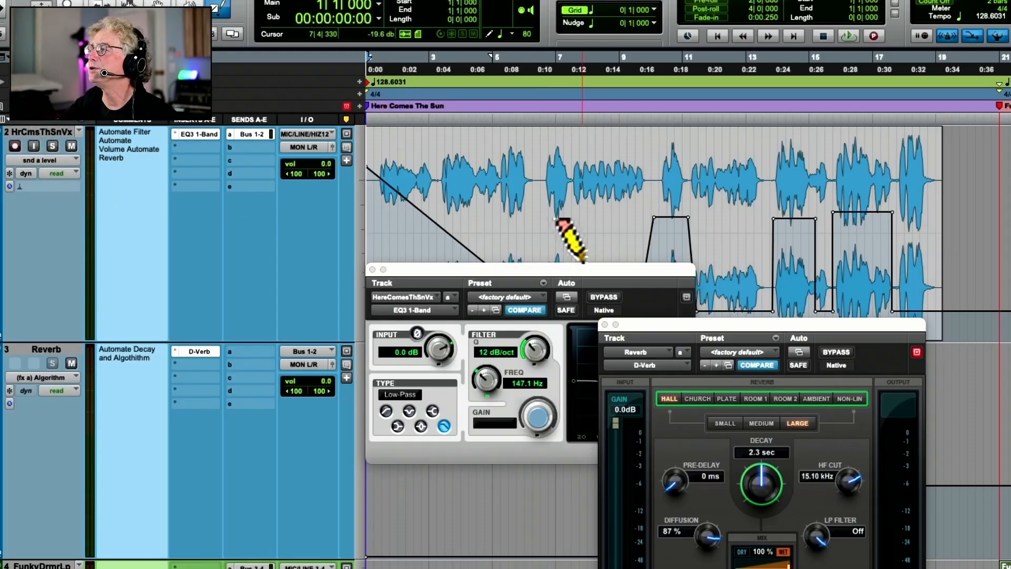
Arrange the EQ, send fader and D-Verb windows around the send level automation and play the vocal to review it.
mouse_move(582, 270)
mouse_down()
mouse_move(251, 213)
mouse_move(224, 146)
mouse_up()
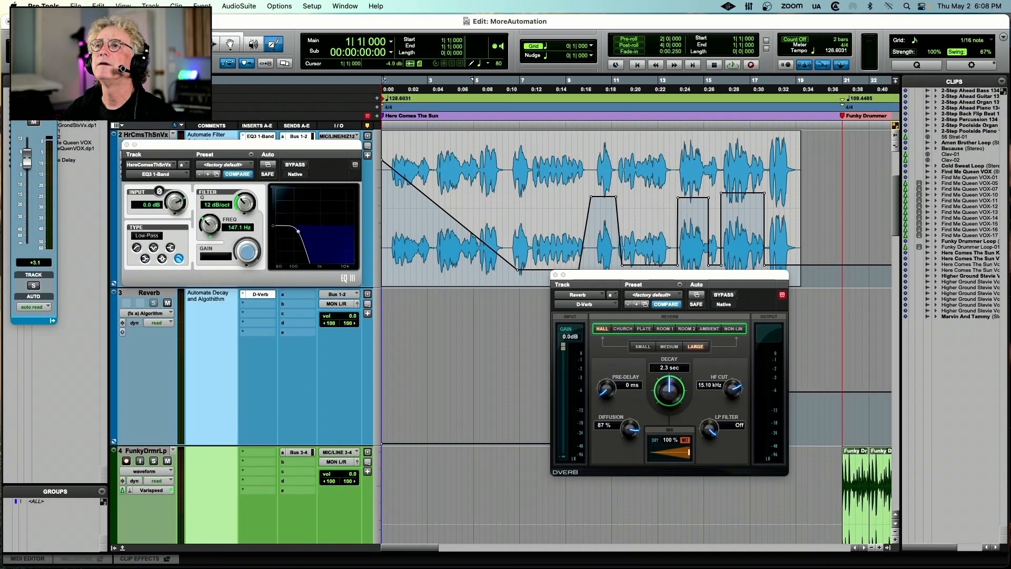
drag(45, 40, 412, 171)
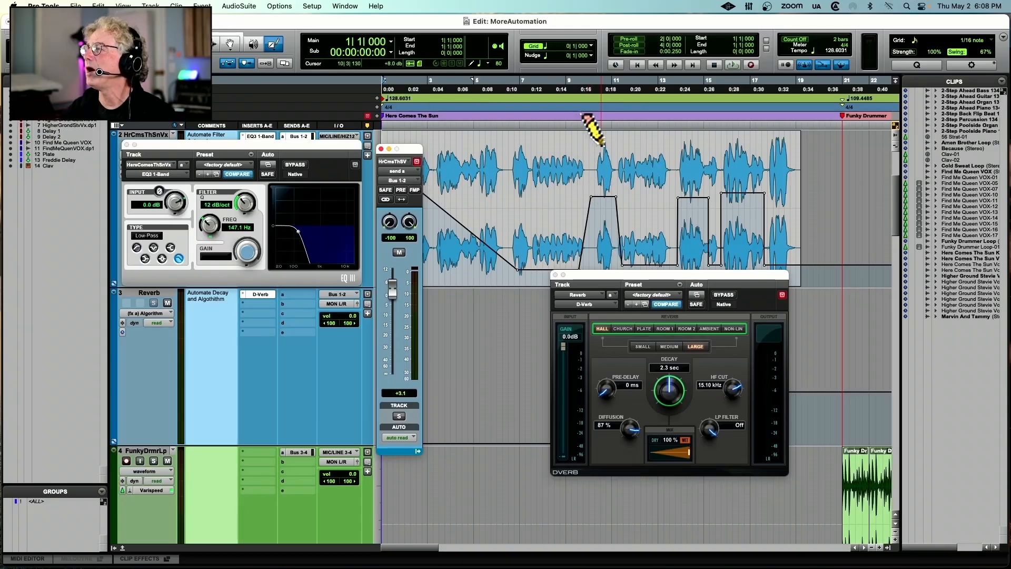
key(space)
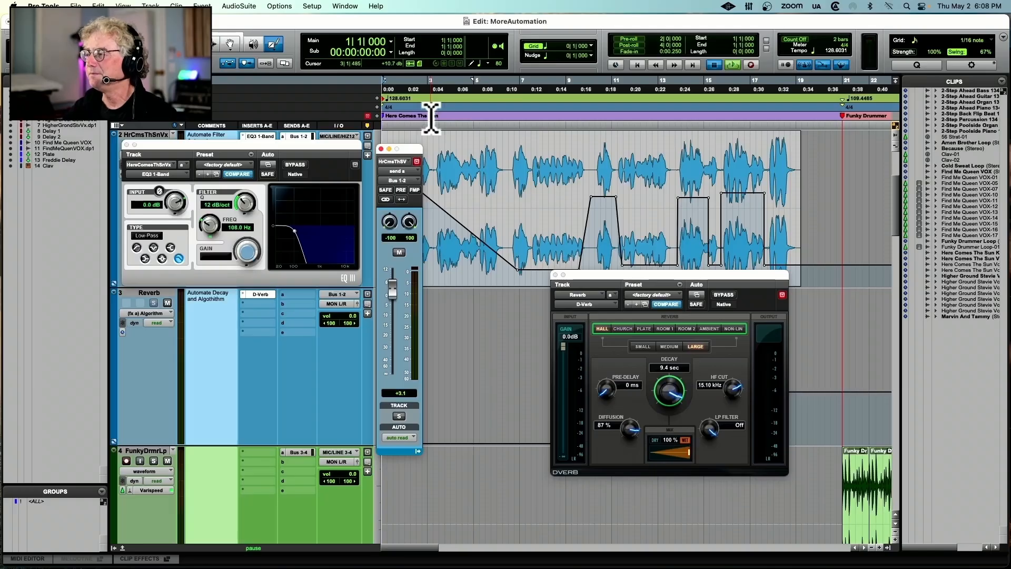
drag(611, 284, 516, 290)
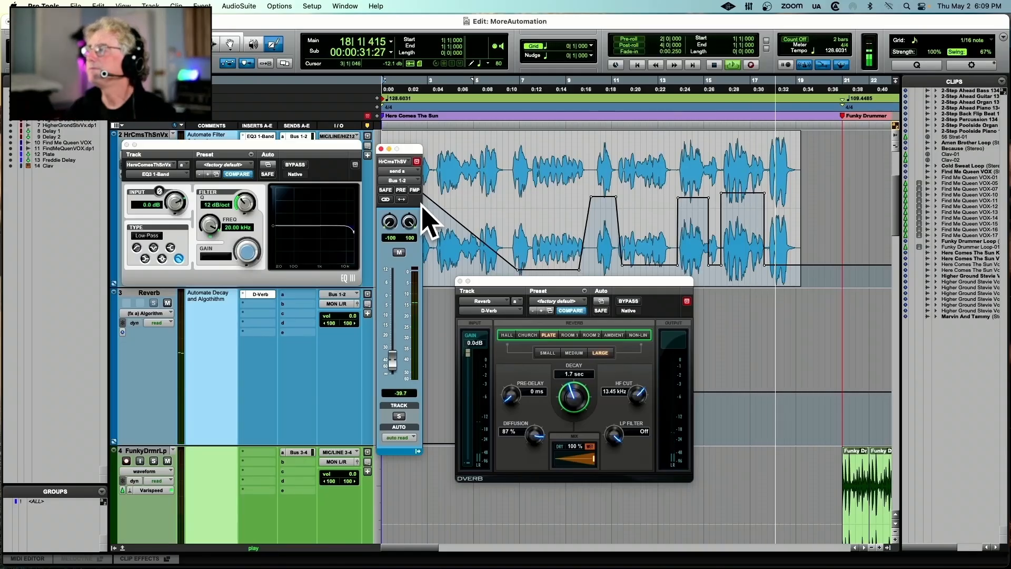
key(space)
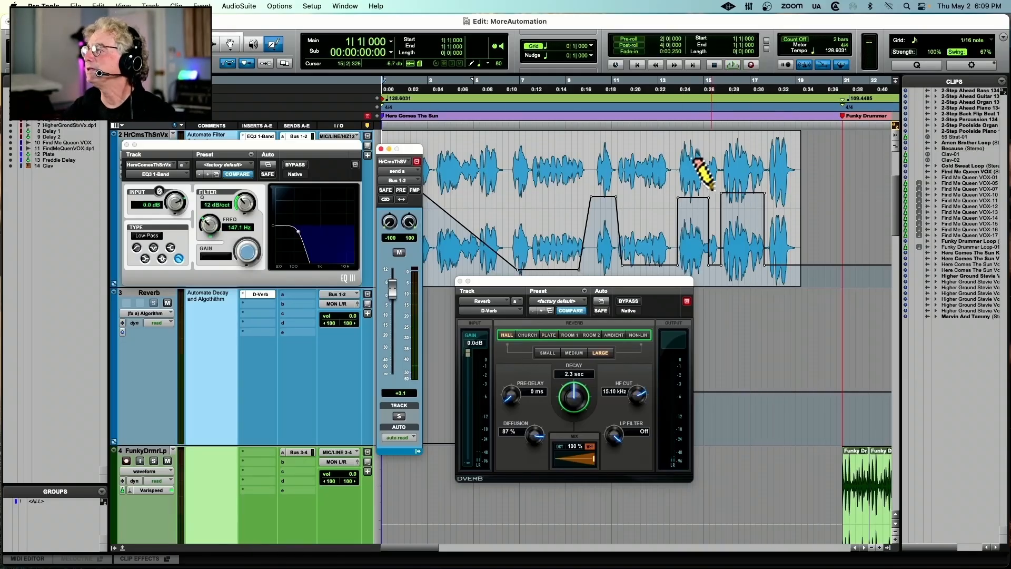
Draw the vocal's send level dropping just before 0:30 and ramping back up to about 0:31 with the Pencil tool.
key(t)
scroll(713, 189, right, 10)
scroll(714, 189, left, 4)
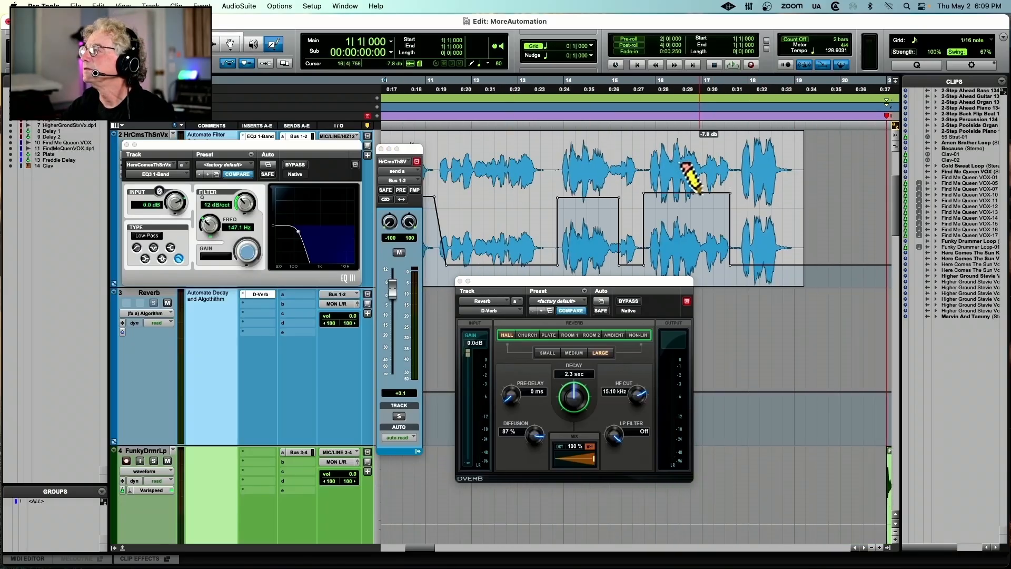
drag(683, 238, 729, 195)
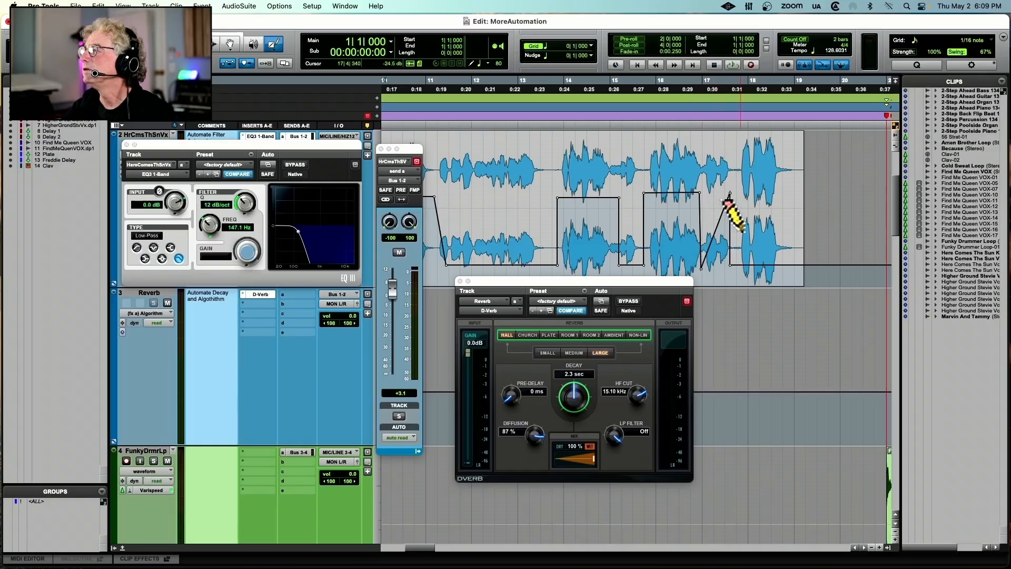
Delete the send level breakpoints between about 0:30 and 0:33, and raise the level from about 0:31 for the last phrase.
click(205, 44)
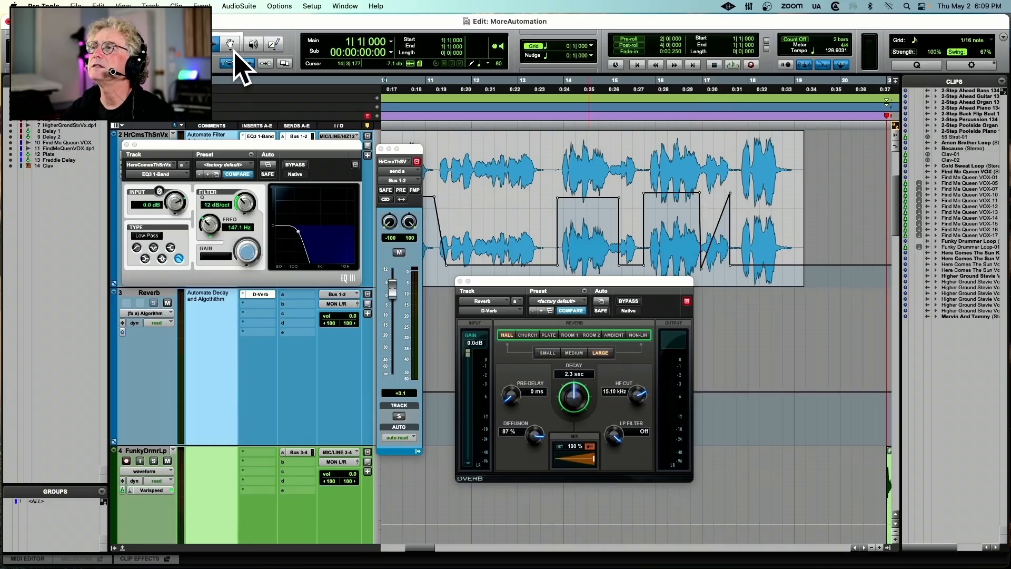
drag(712, 229, 777, 230)
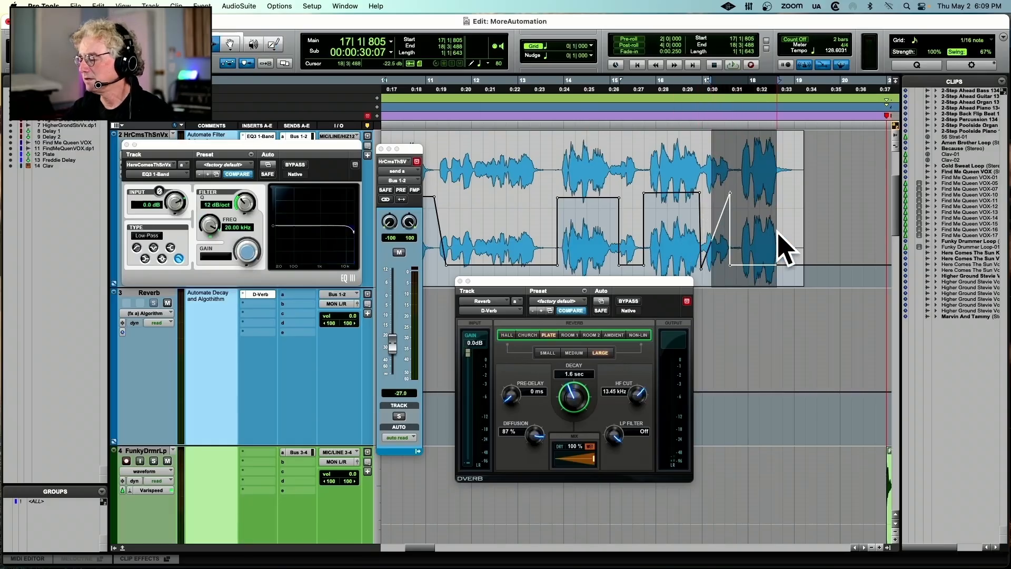
key(Delete)
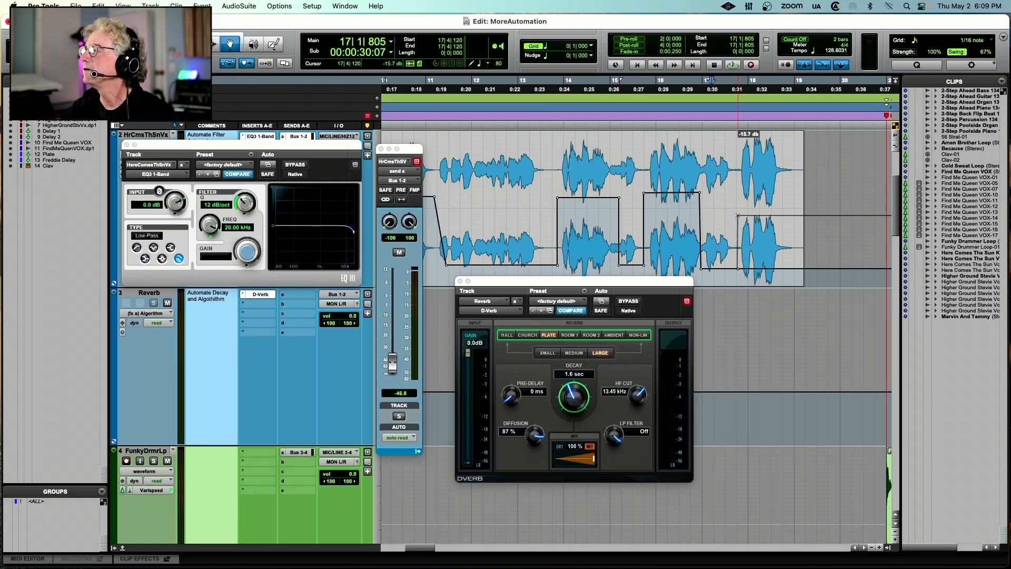
drag(738, 189, 737, 189)
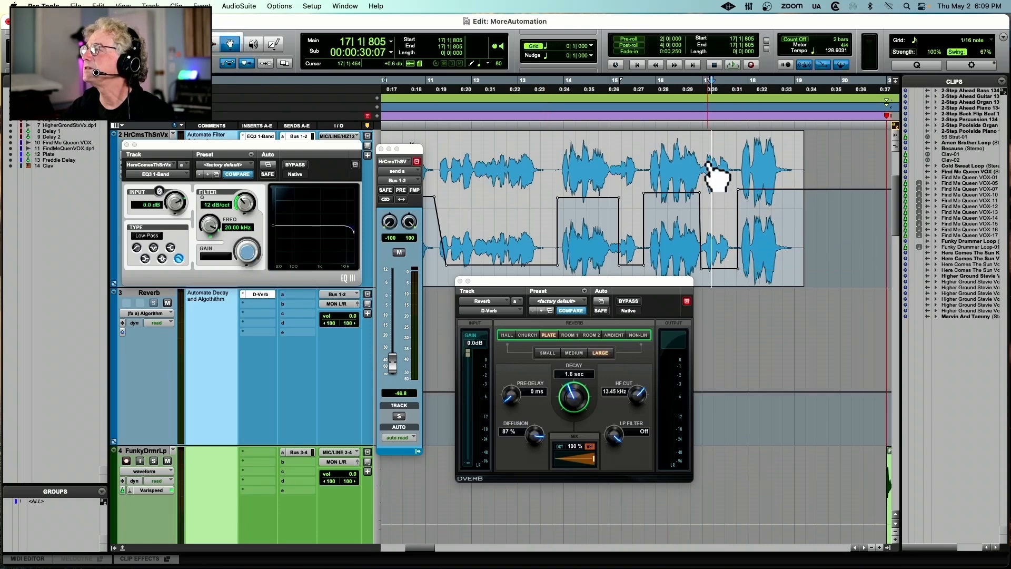
Play the vocal from about 0:27 to check the send level automation on the last phrase.
click(642, 118)
key(space)
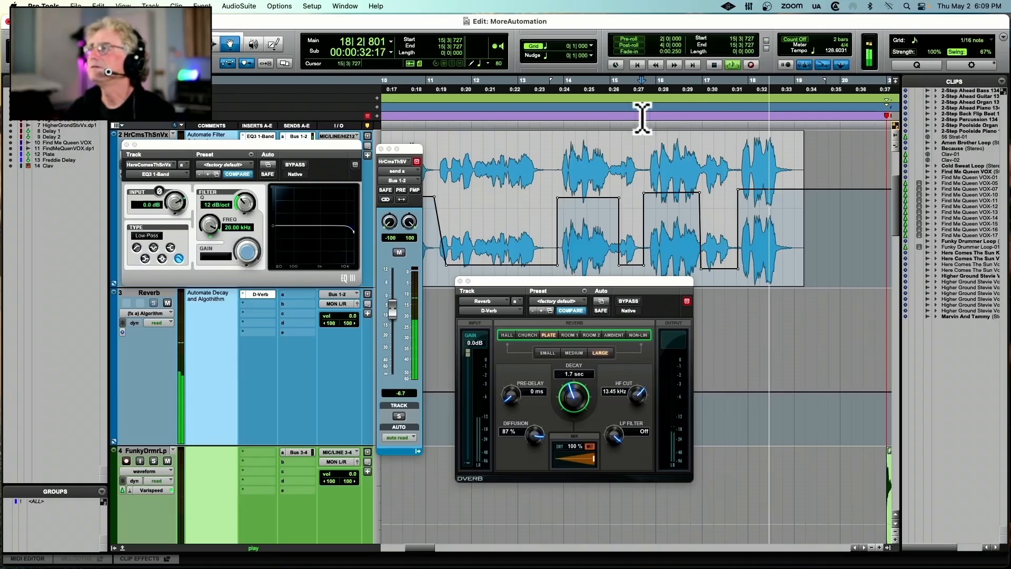
key(space)
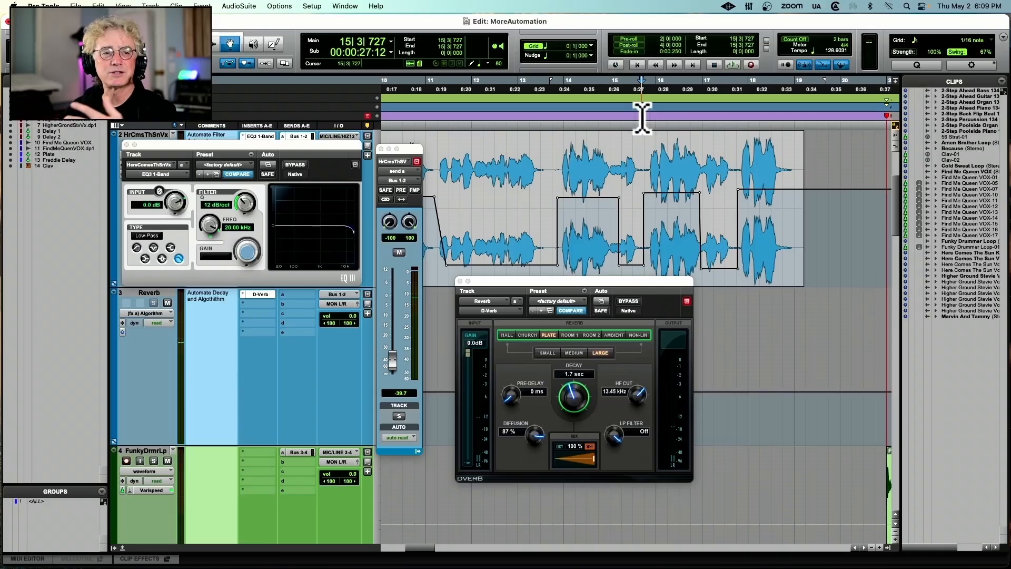